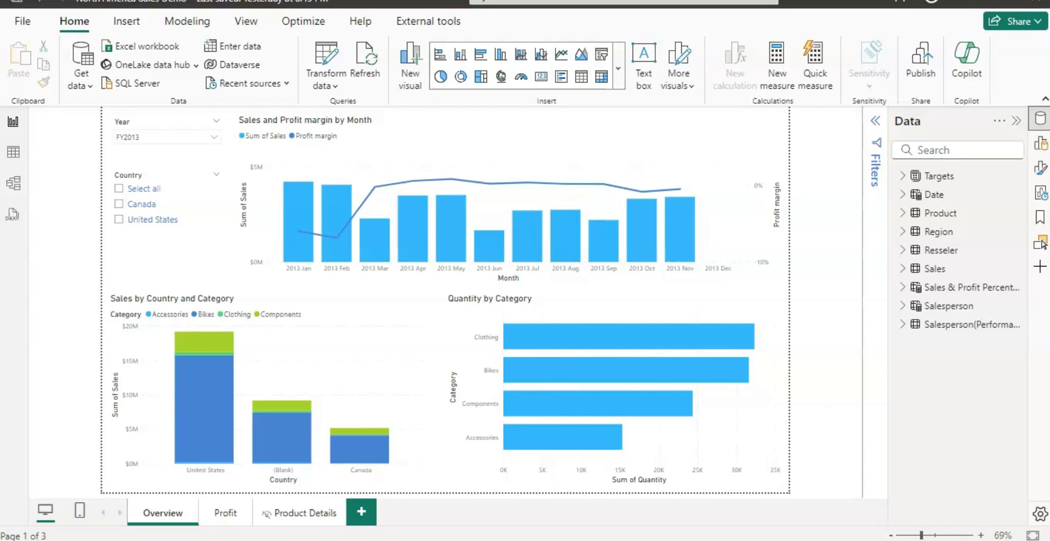
Step: Start exporting the North America report as a Power BI template
click(49, 396)
click(56, 214)
click(66, 179)
click(24, 26)
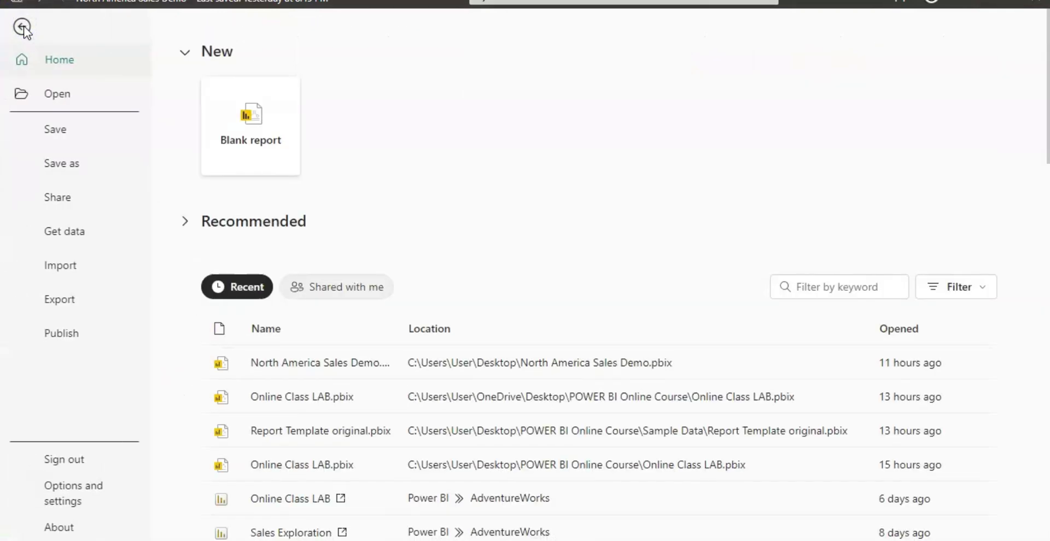
click(61, 303)
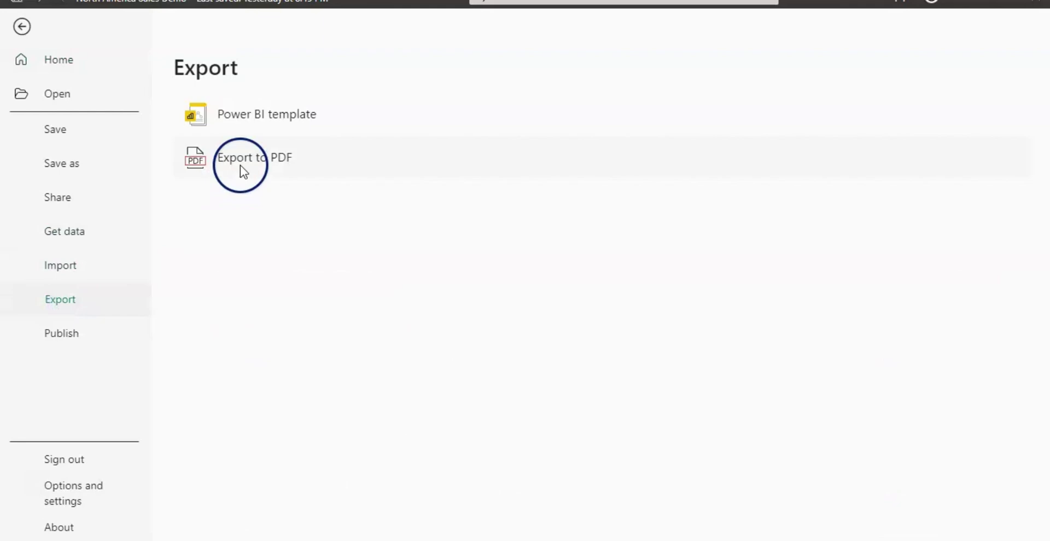
click(218, 113)
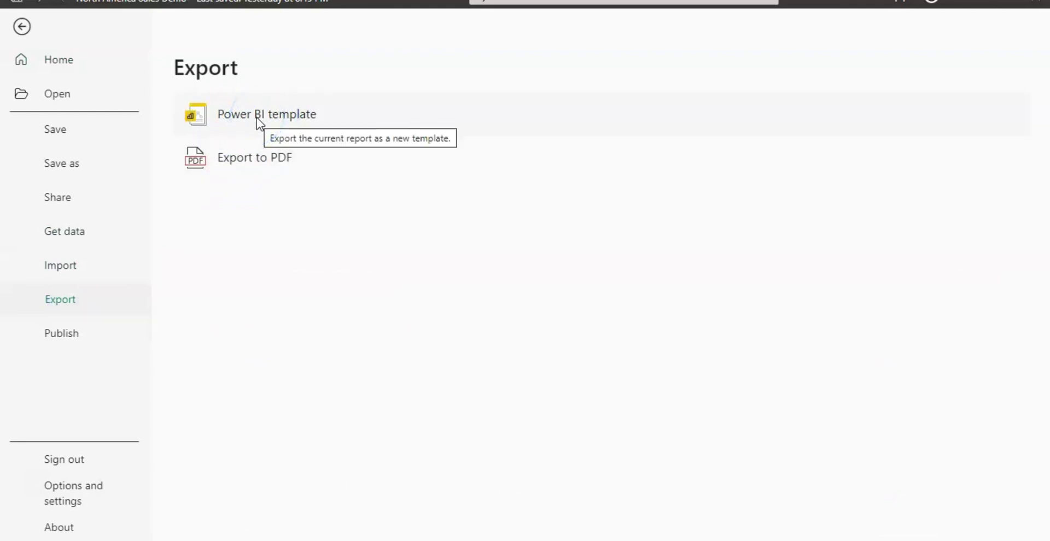
Step: Give the template the description 'Sales' and save it as Sales Template in Demo File
click(486, 238)
text(Online class LAB Template)
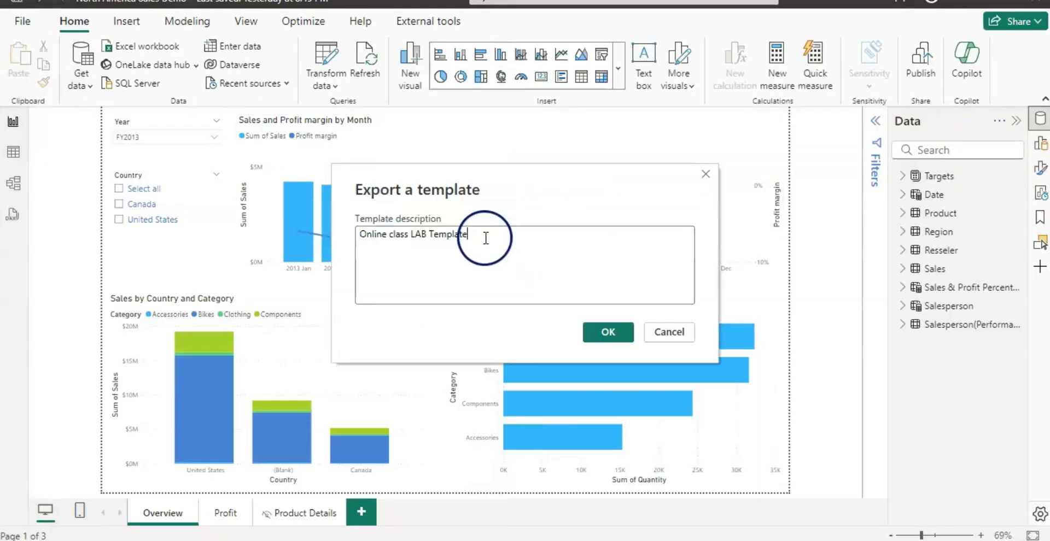
key(ctrl+a)
key(BackSpace)
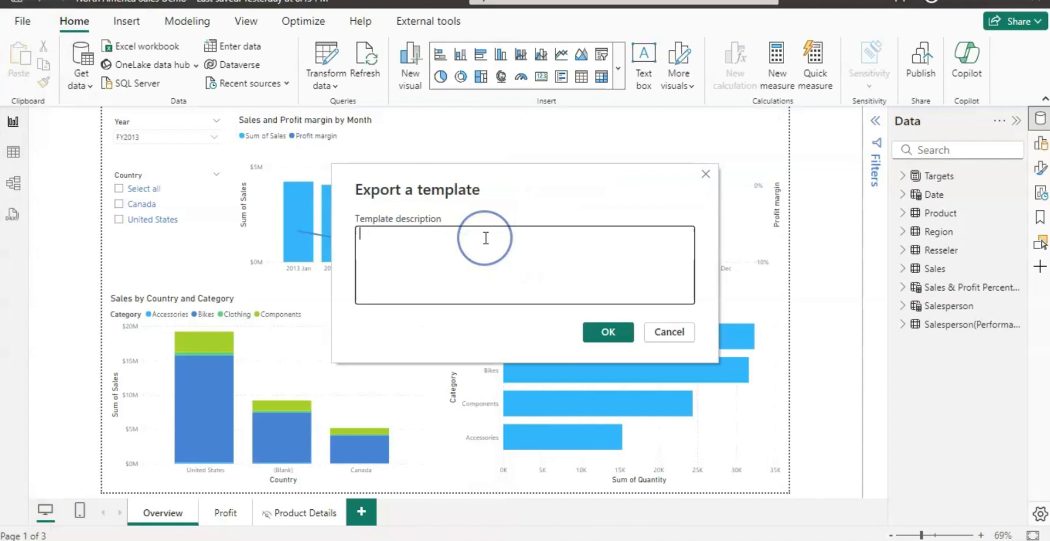
text(Sales)
click(614, 331)
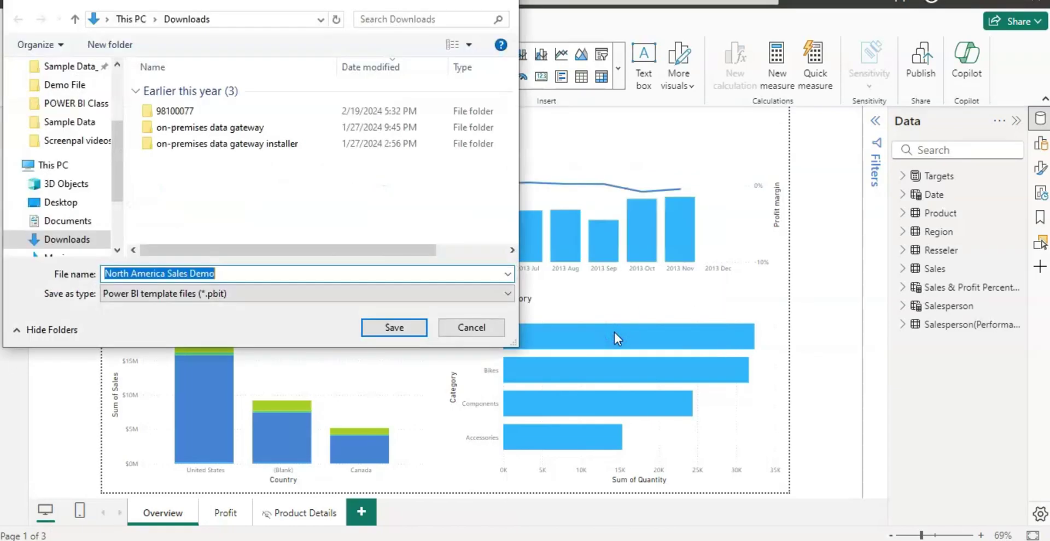
key(Return)
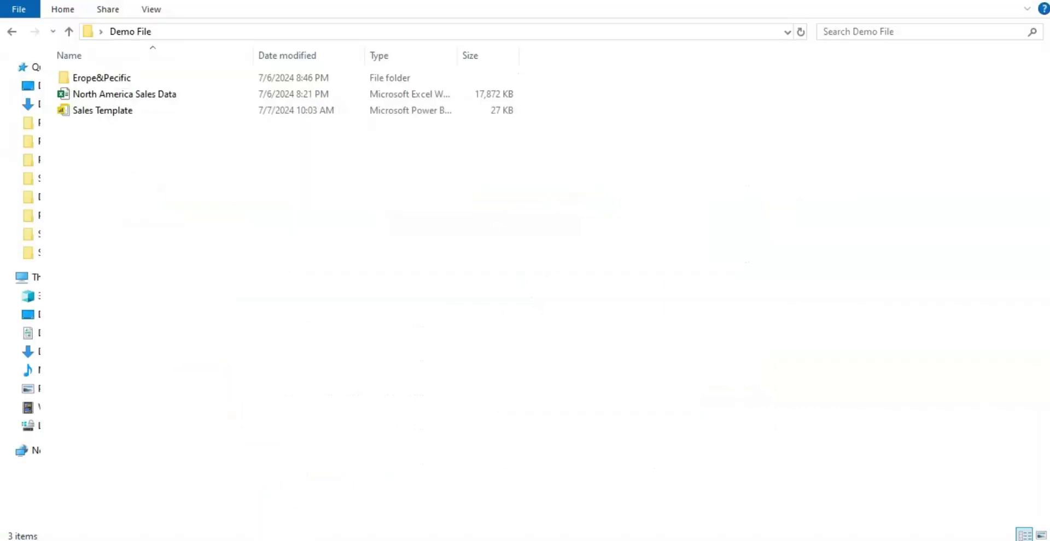
Step: Open the Sales Template file from Demo File in Power BI Desktop
click(167, 189)
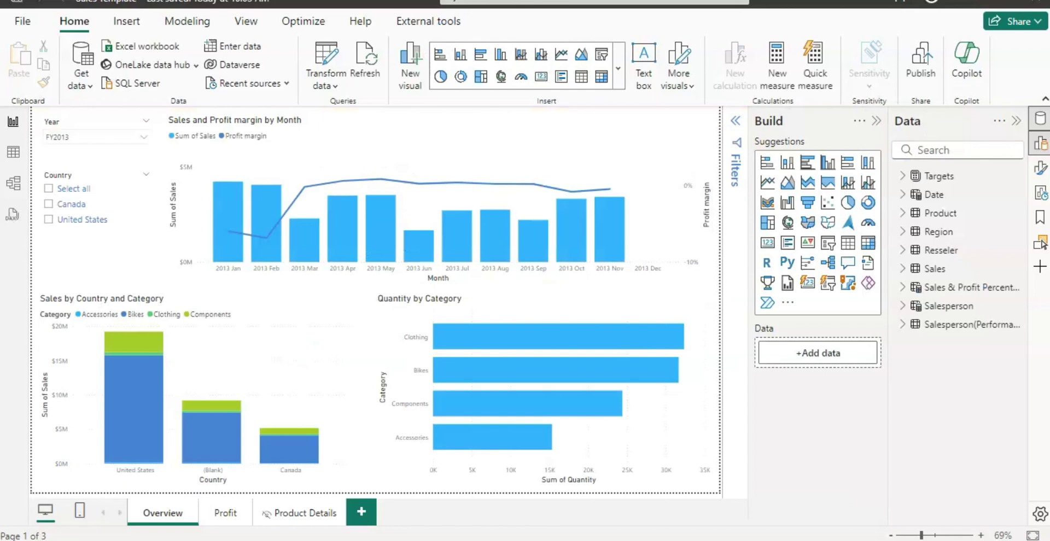
Step: Open the Sales Template's queries in Power Query Editor using Transform data
click(493, 8)
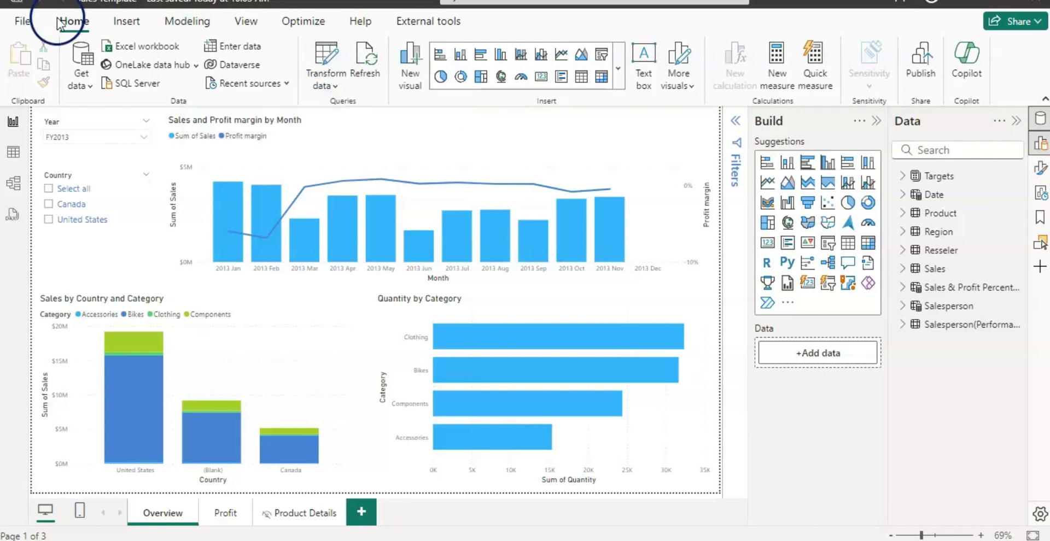
click(331, 86)
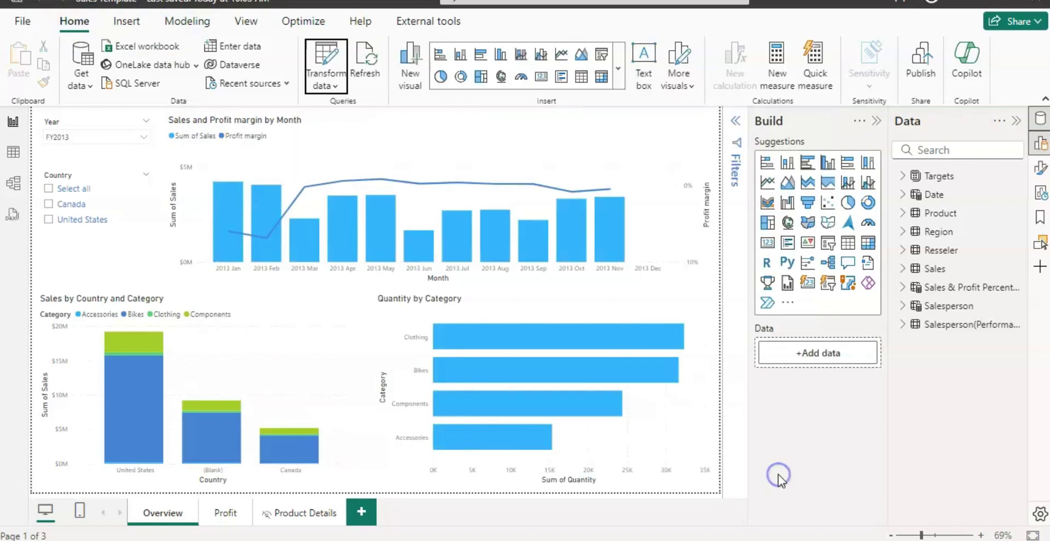
click(342, 111)
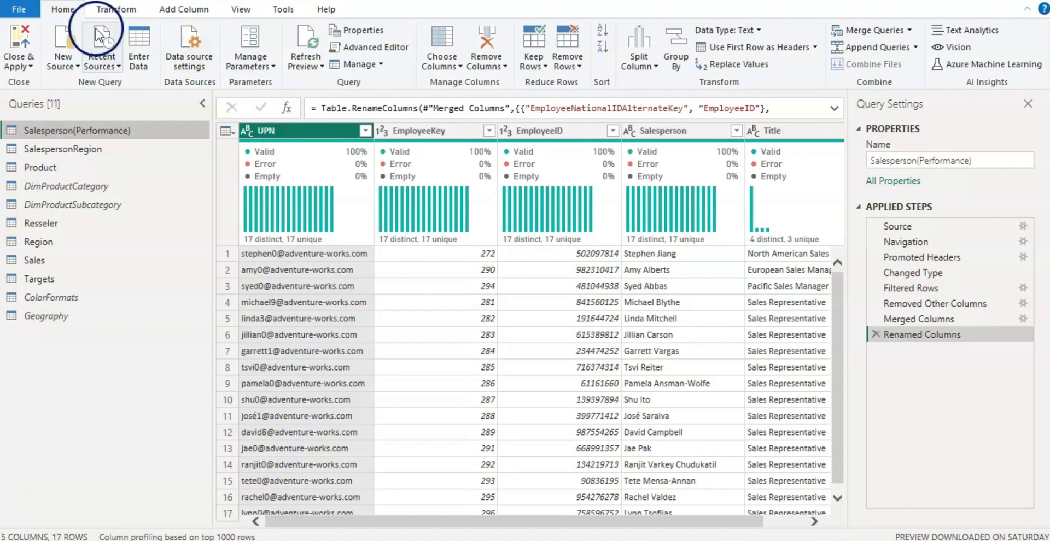
Step: Create required parameter 'File Path', described 'please provide File Path for data', with current value C:\
click(268, 66)
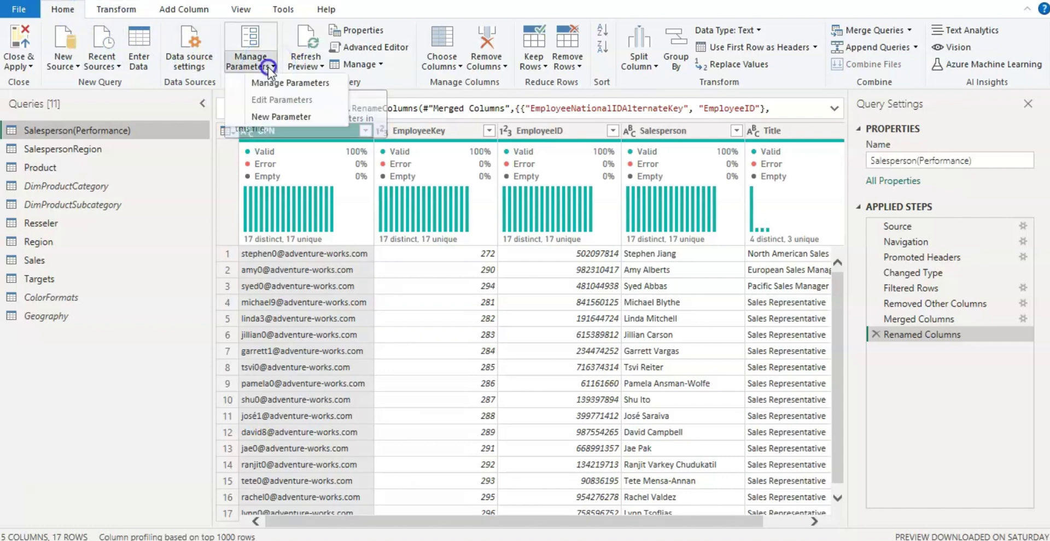
click(271, 122)
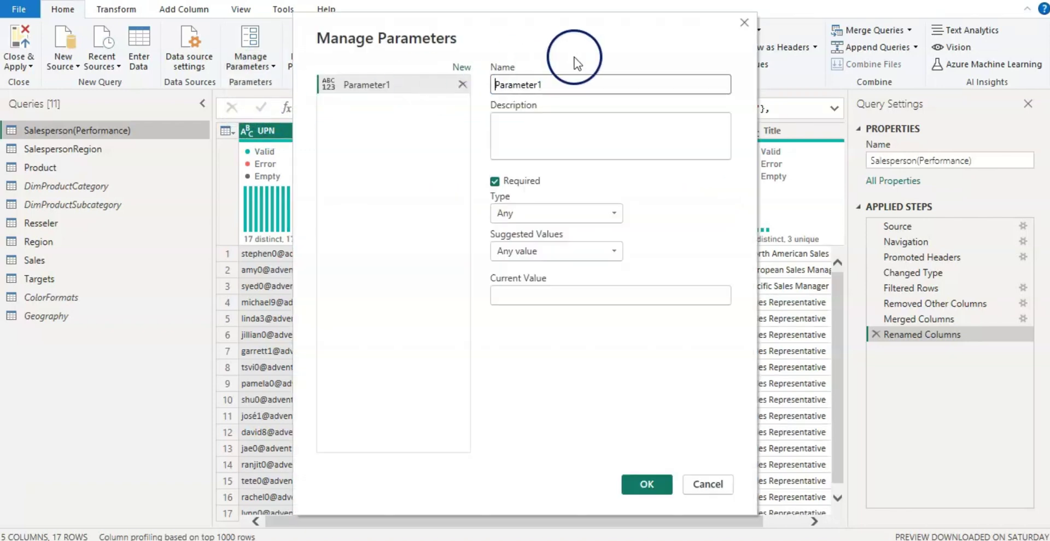
double_click(565, 83)
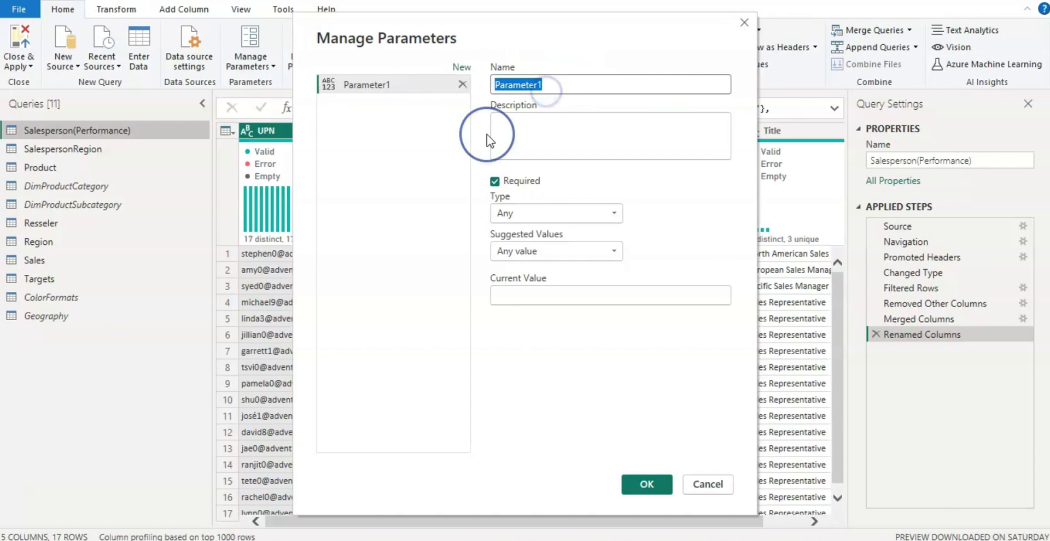
text(File )
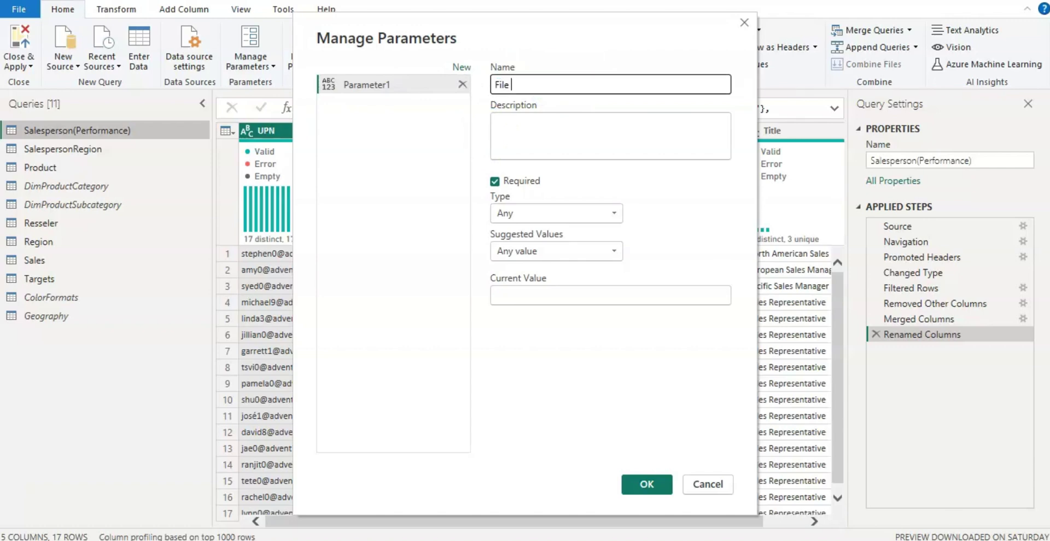
text(Path)
click(499, 127)
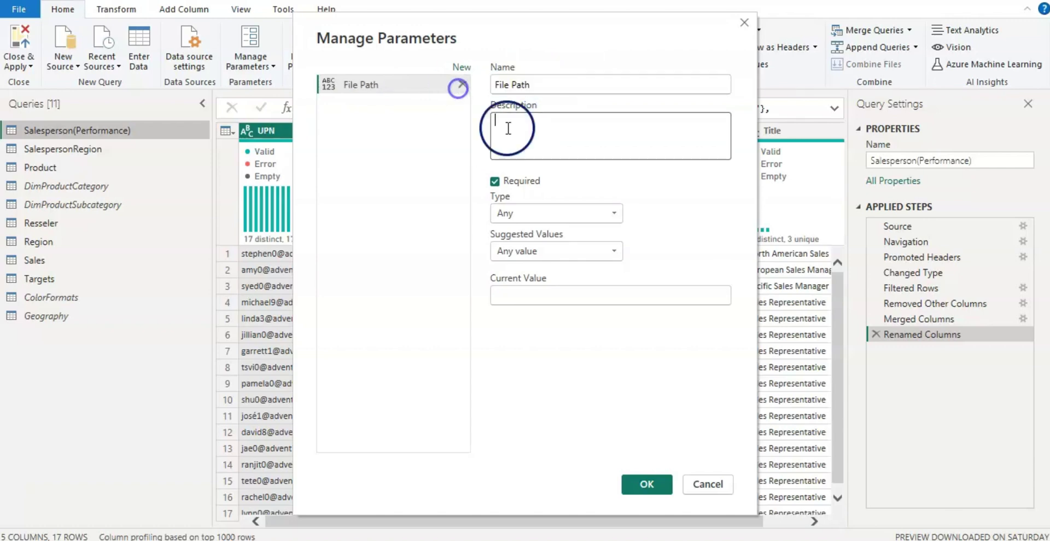
text(please provide File Path for data)
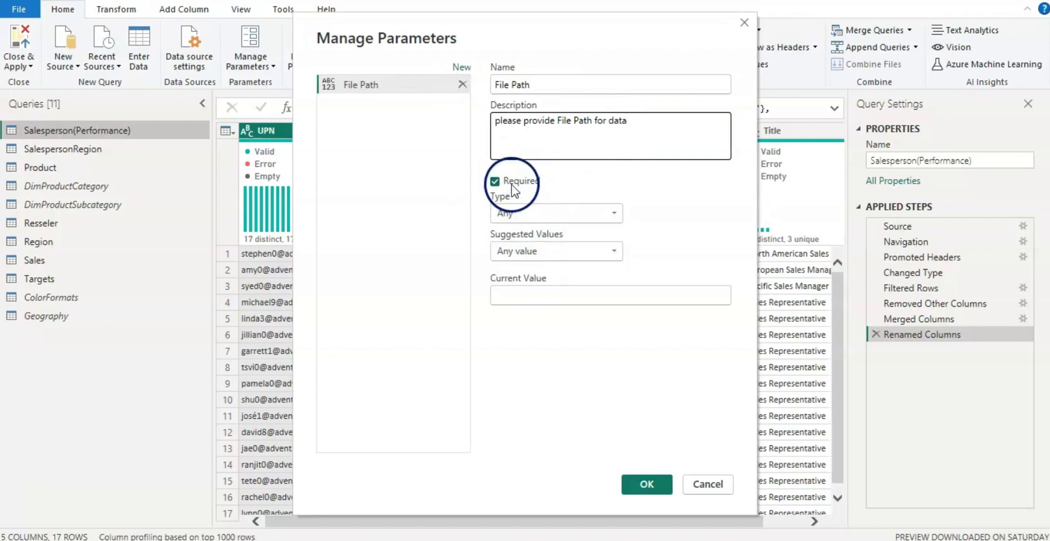
click(640, 485)
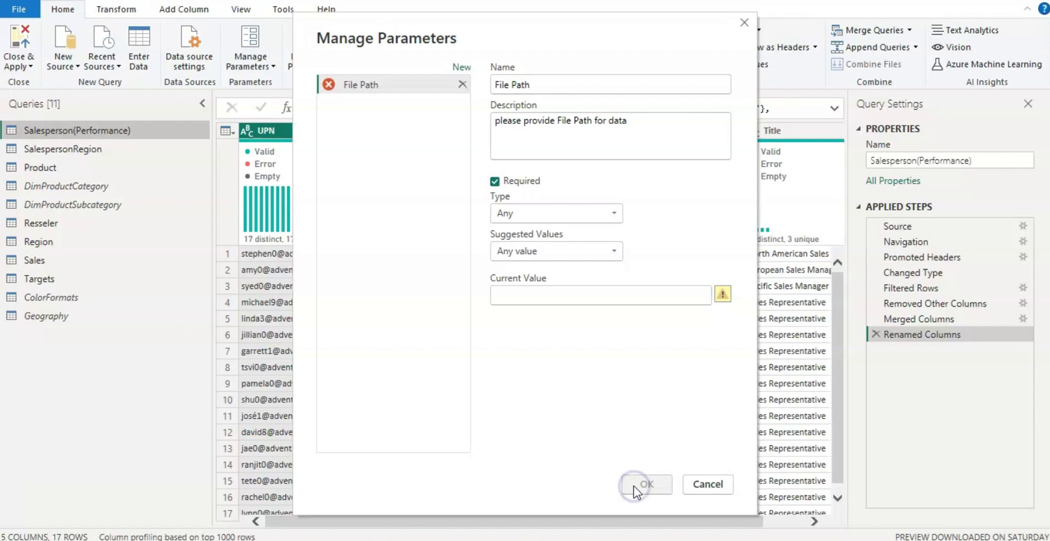
click(530, 295)
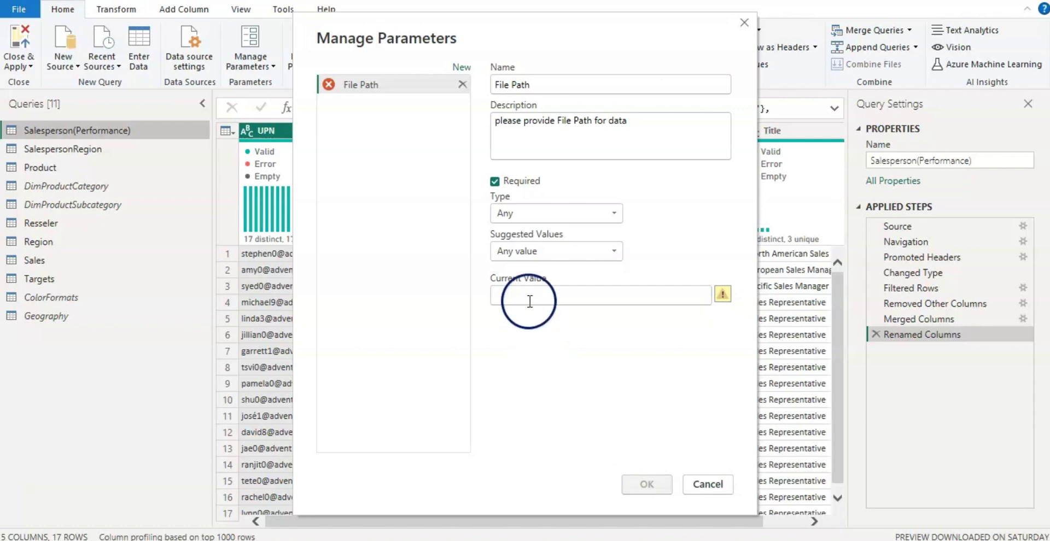
text(C)
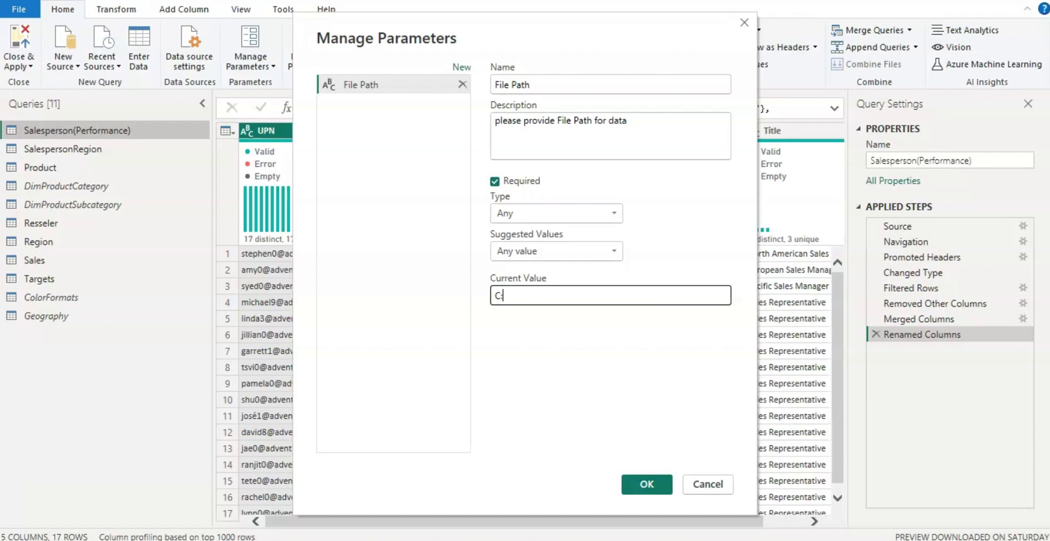
text(:\)
key(Return)
click(419, 257)
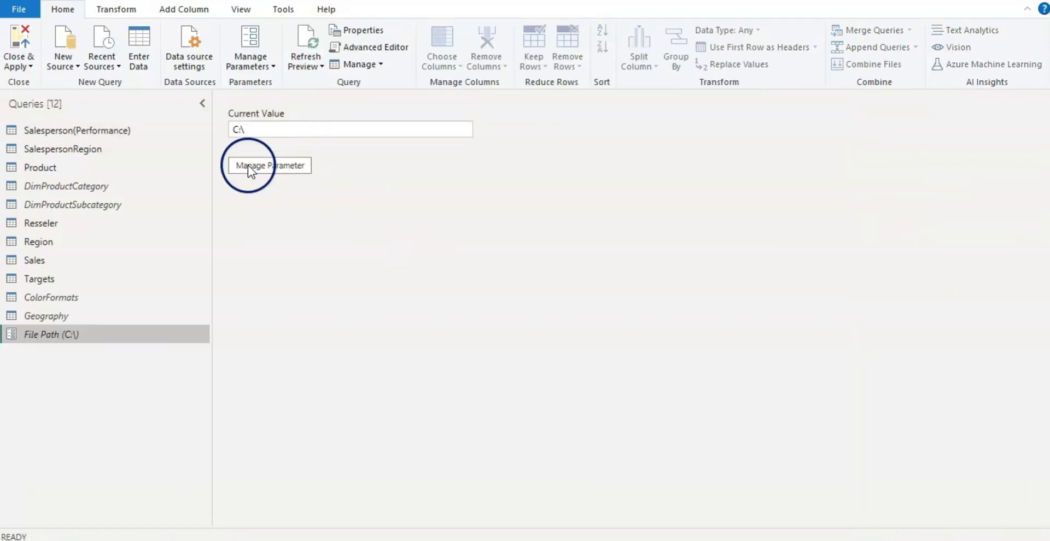
Step: Copy the North America Sales Data.xlsx path from the Sales query's Source settings
click(35, 260)
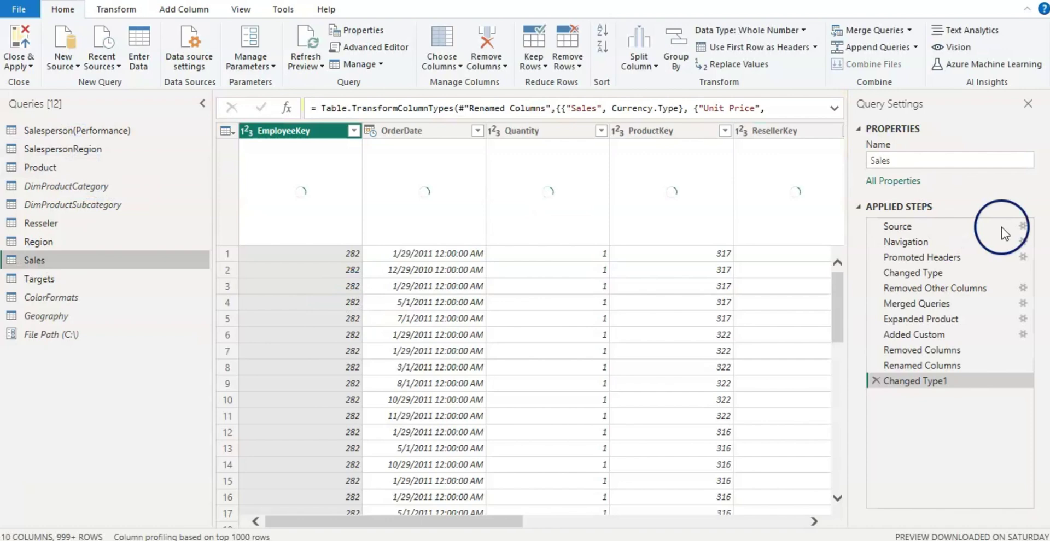
click(1019, 227)
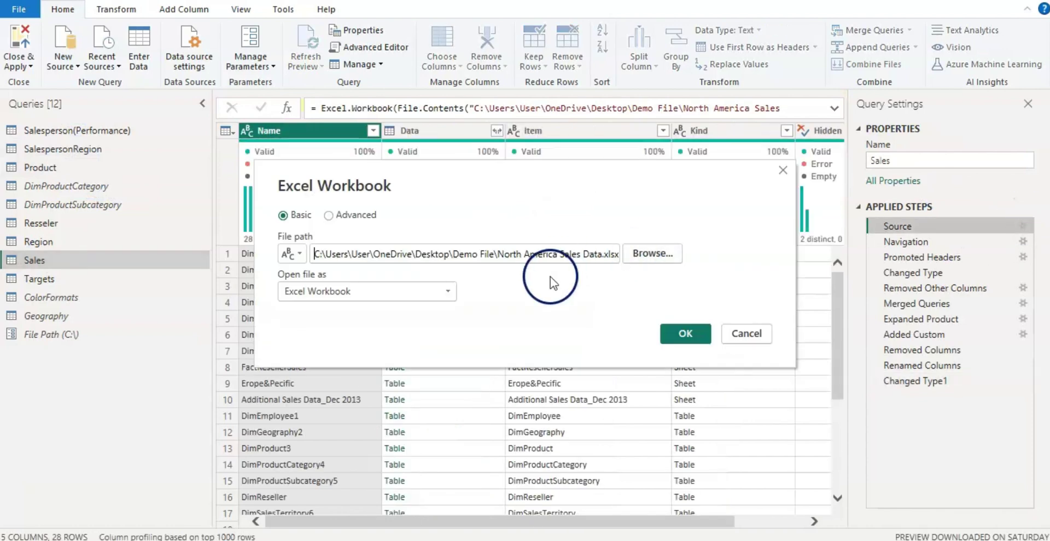
triple_click(547, 255)
key(ctrl+c)
click(750, 335)
Step: Replace the File Path parameter's C:\ value with the copied workbook path
click(251, 60)
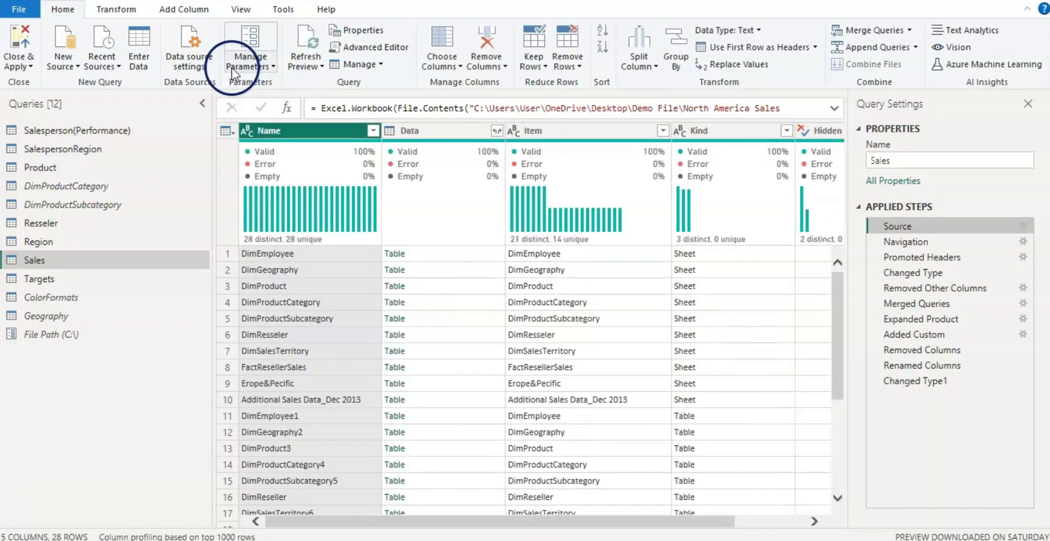
click(279, 66)
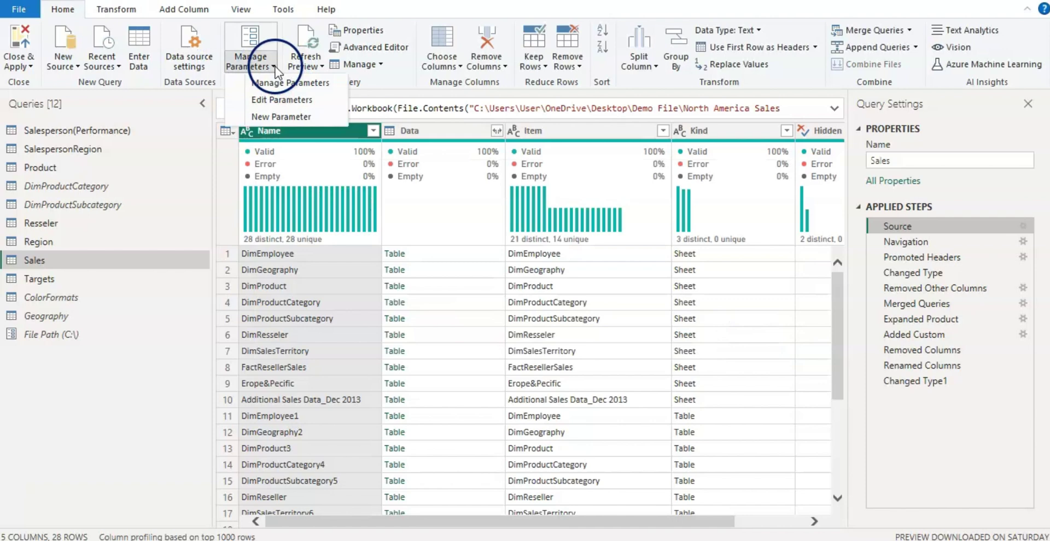
click(281, 102)
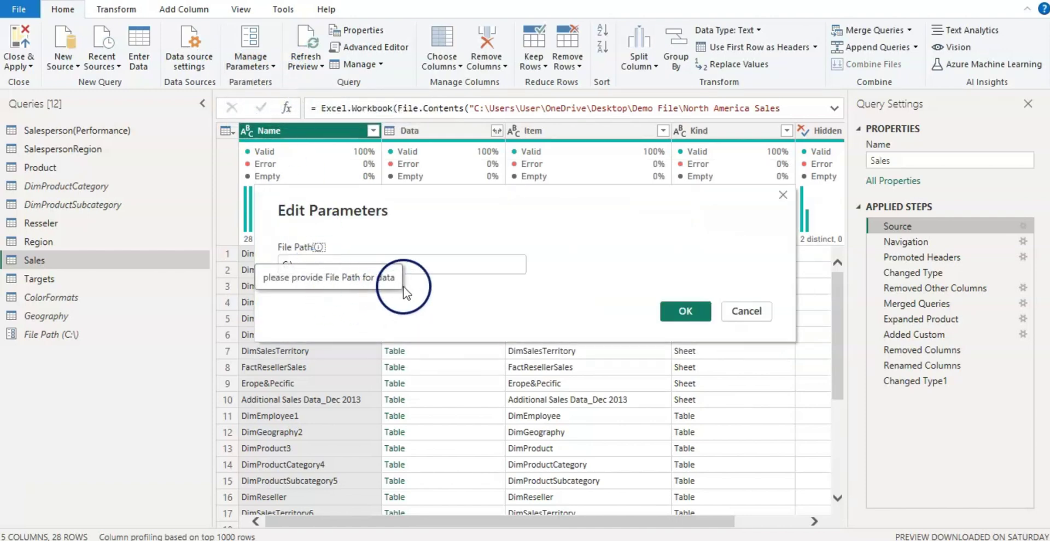
click(461, 271)
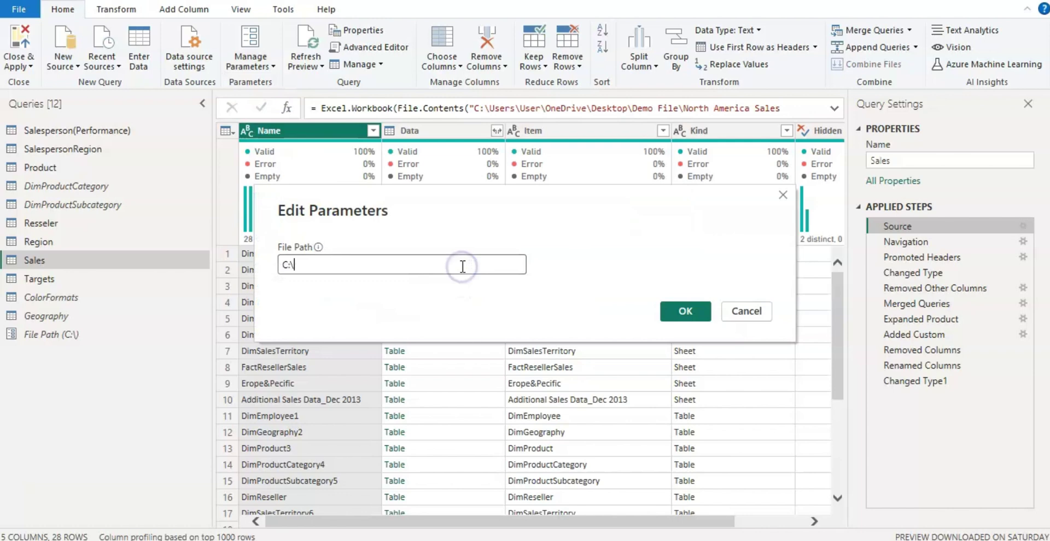
key(BackSpace)
key(BackSpace)
key(ctrl+v)
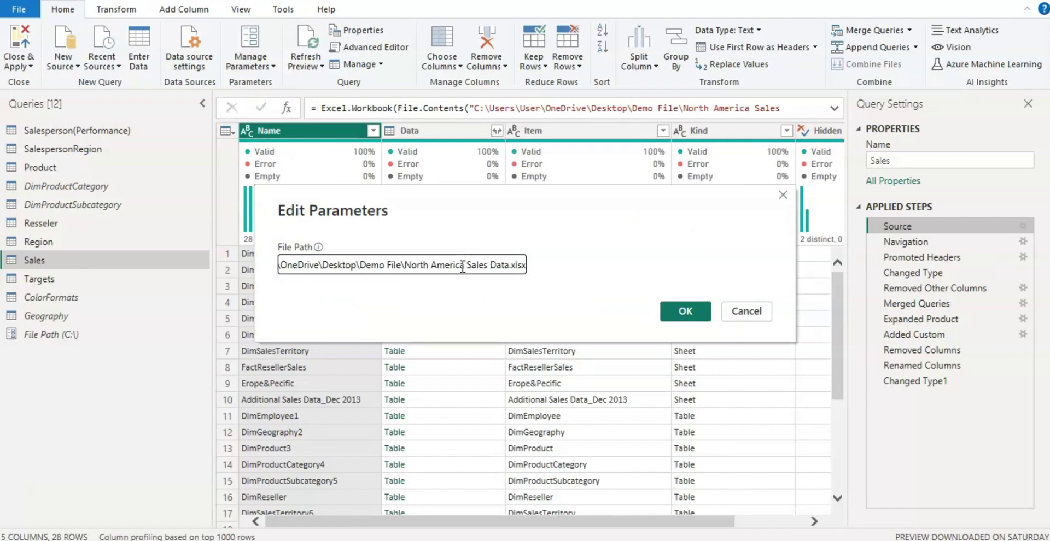
click(684, 310)
click(129, 333)
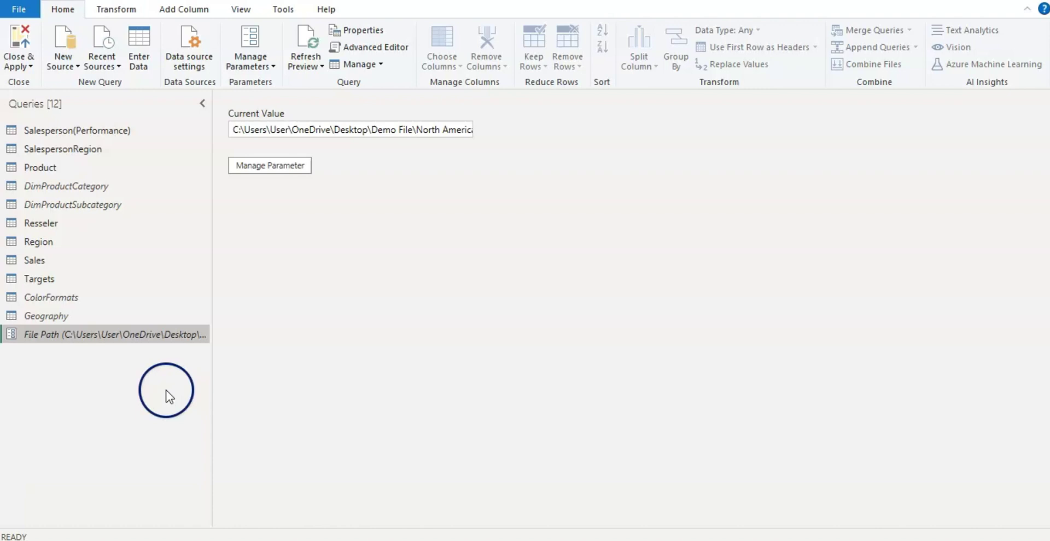
Step: Switch the Sales query's Source file path from fixed text to the File Path parameter
click(471, 131)
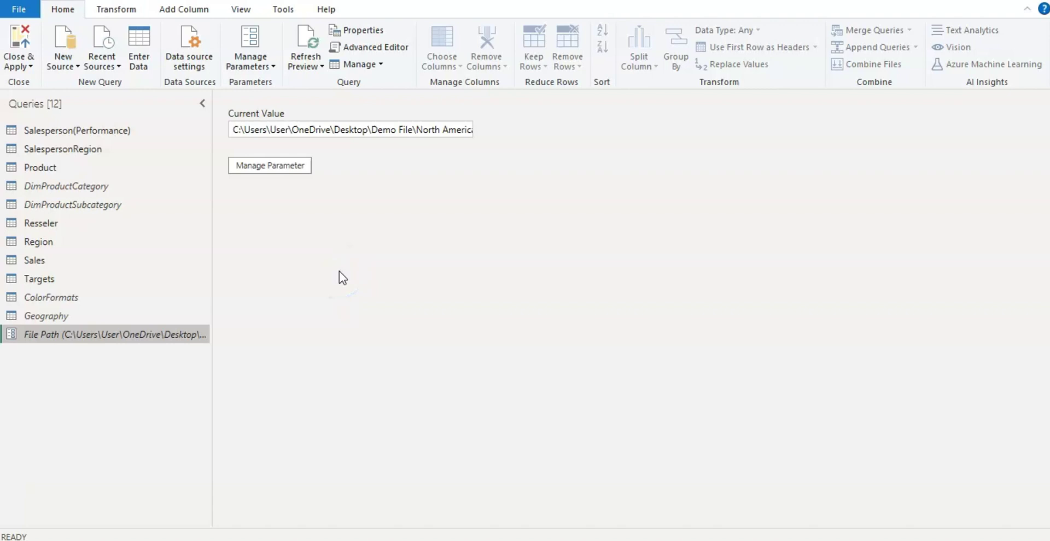
click(61, 260)
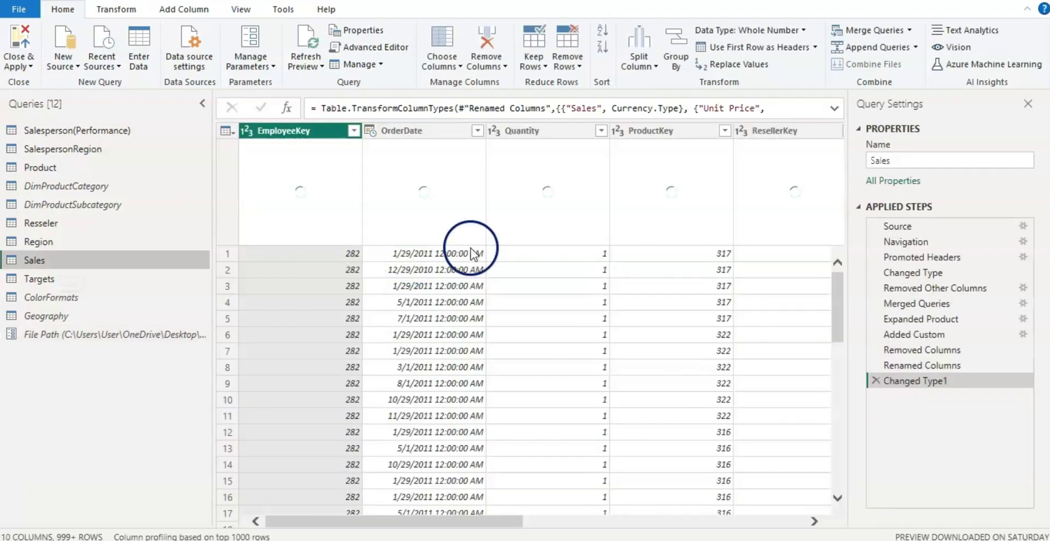
click(1023, 227)
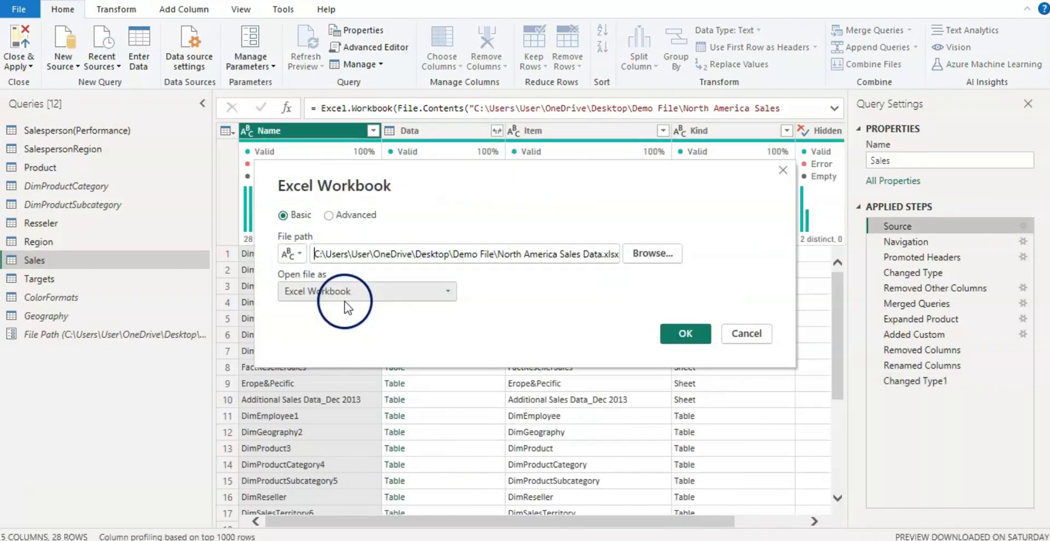
click(296, 255)
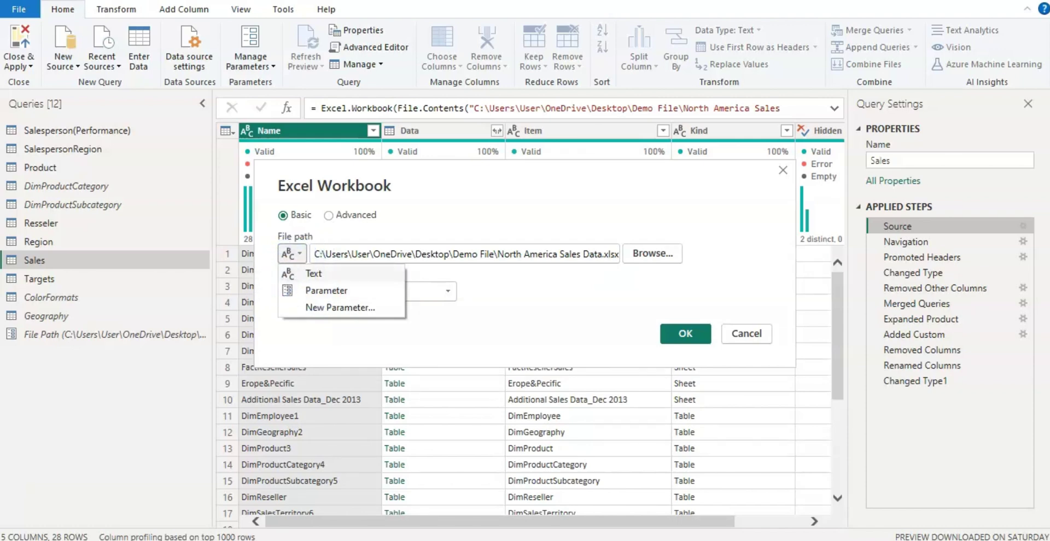
click(326, 290)
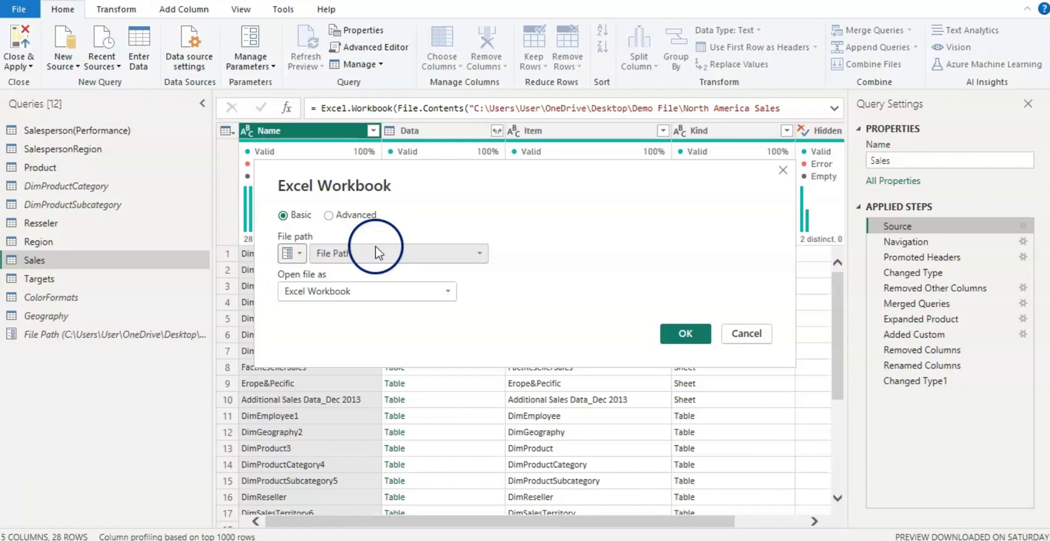
click(480, 253)
click(481, 255)
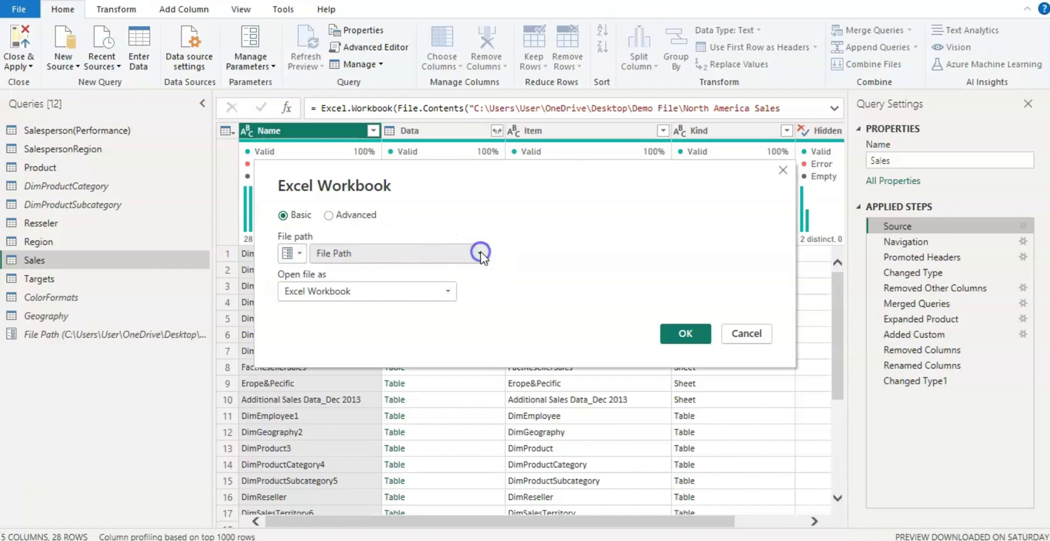
click(409, 292)
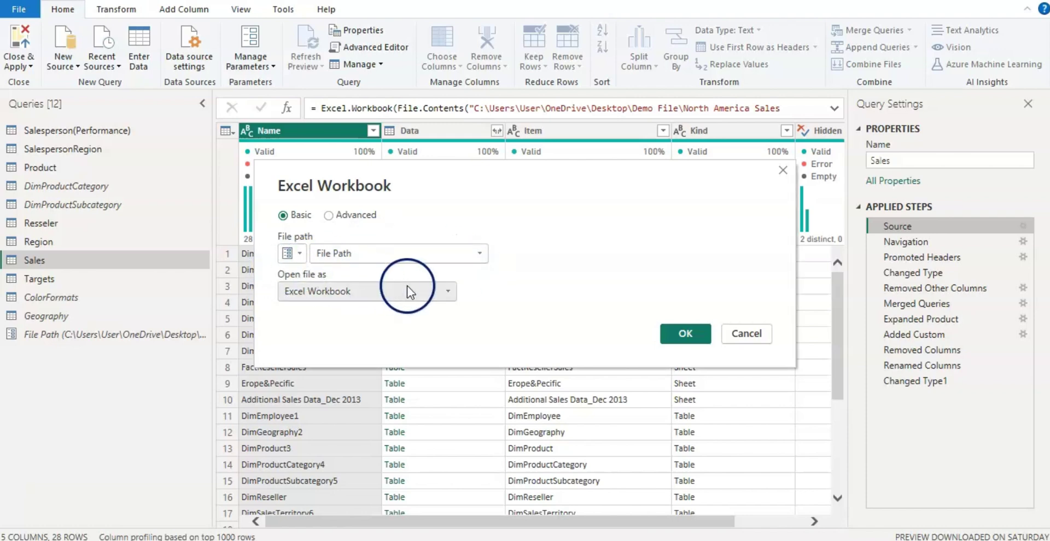
click(685, 334)
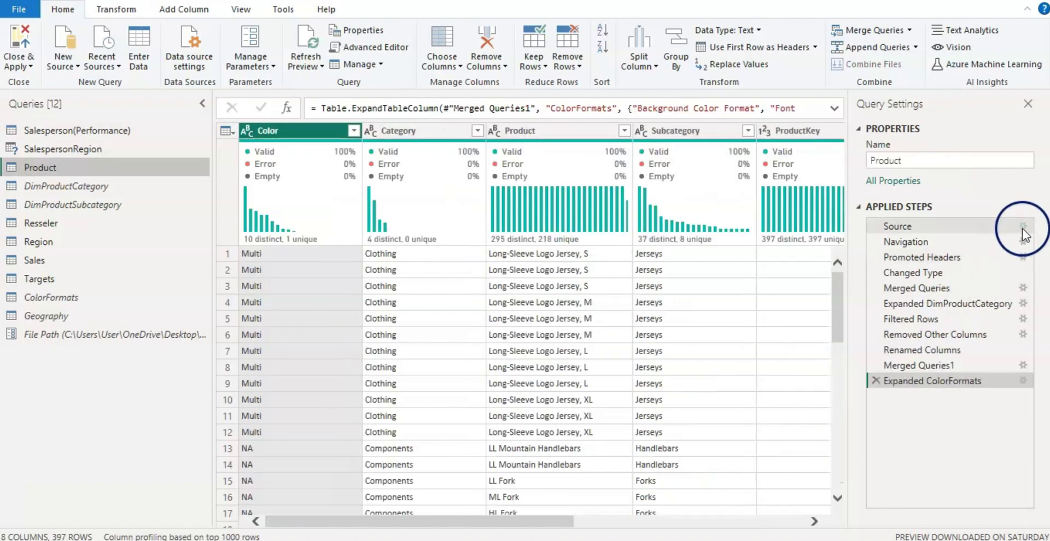
Step: Point the Product query's Source at the File Path parameter, then select Geography
click(1022, 226)
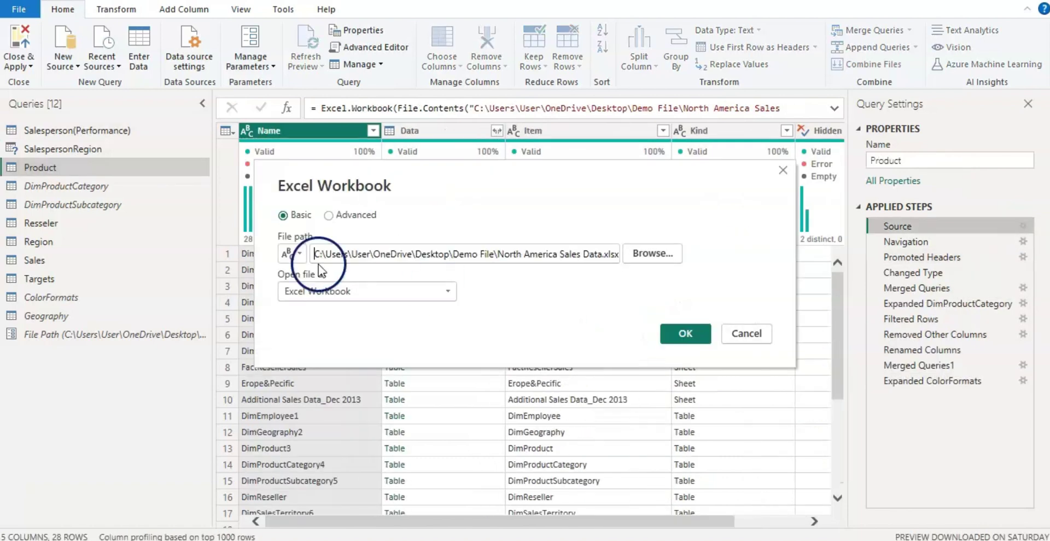
click(684, 333)
click(152, 188)
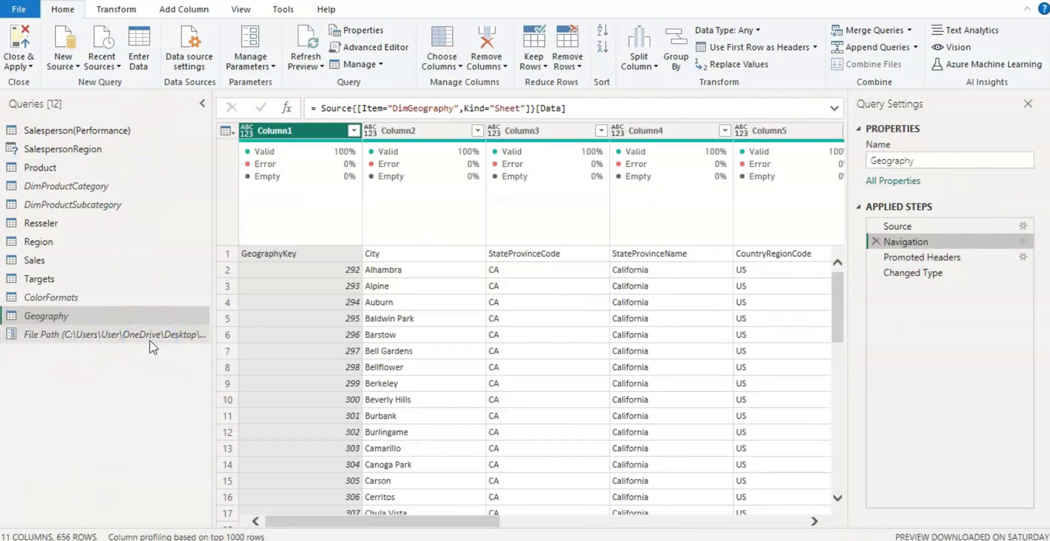
Step: Apply the query changes with Close & Apply and return to the report
click(30, 67)
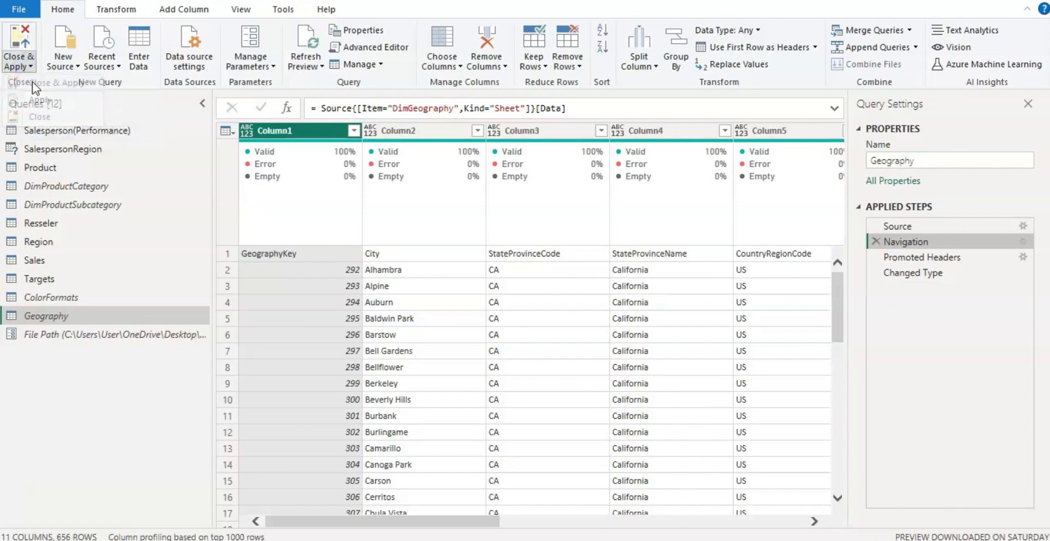
click(32, 81)
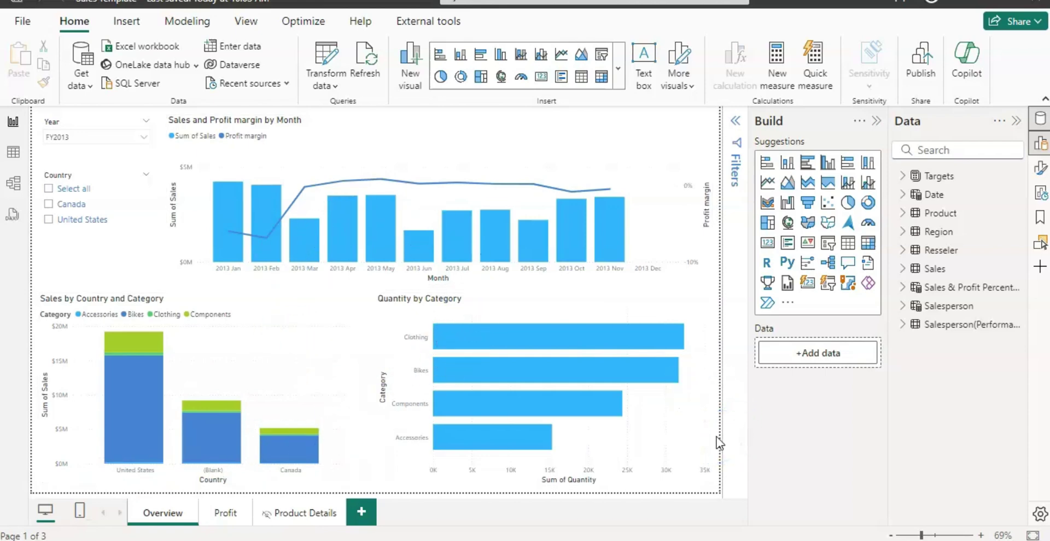
click(646, 201)
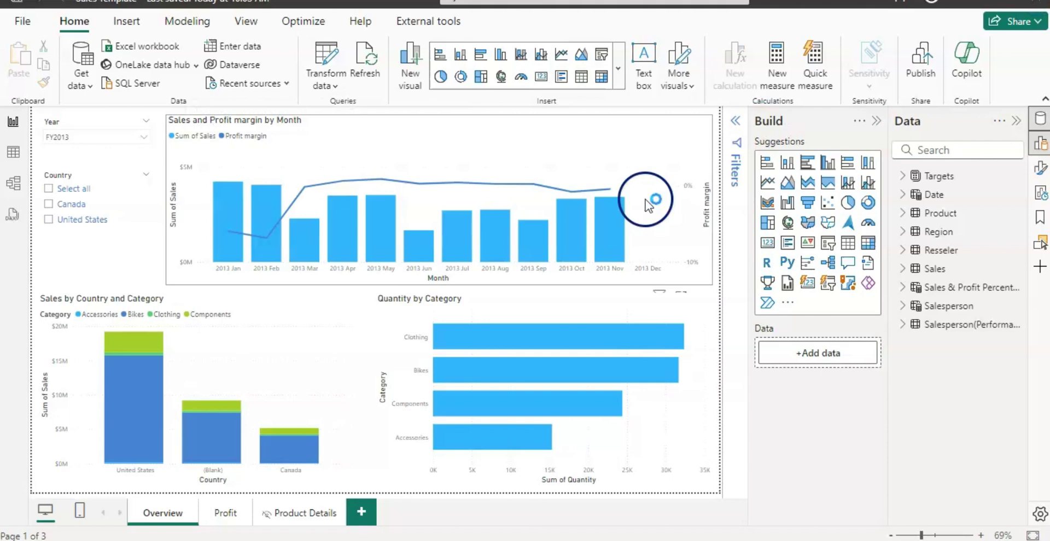
Step: Close the report and answer the save prompt to reach a fresh start screen
key(alt+F4)
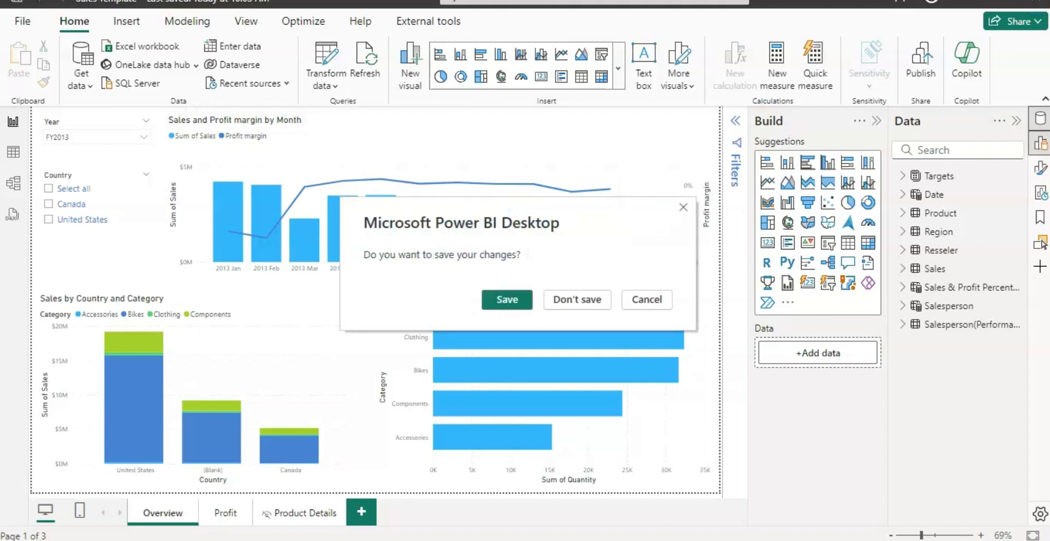
key(Escape)
click(164, 441)
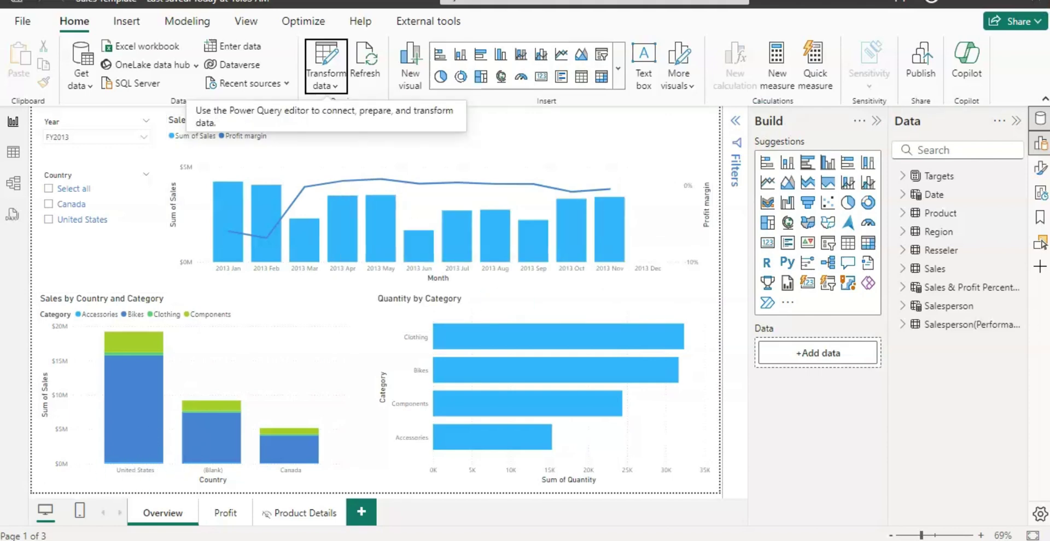
click(77, 494)
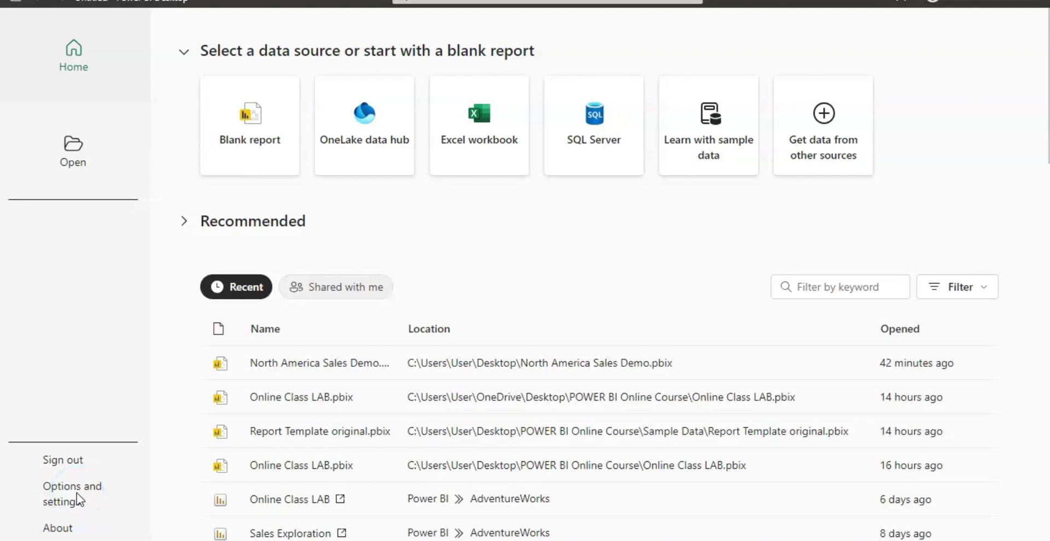
Step: Start a blank report and import Sales Template, bringing up its File Path prompt
click(246, 149)
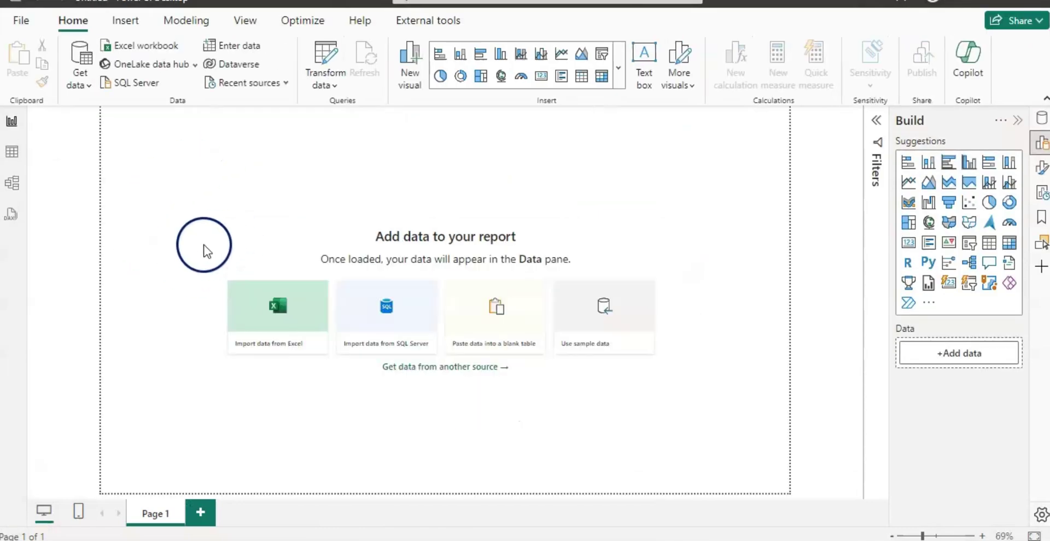
click(22, 22)
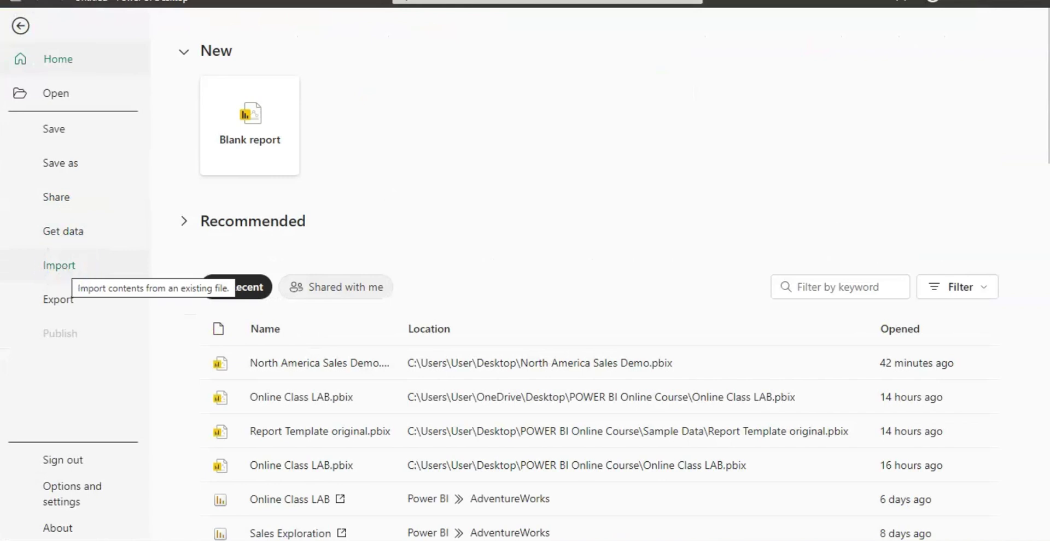
click(64, 267)
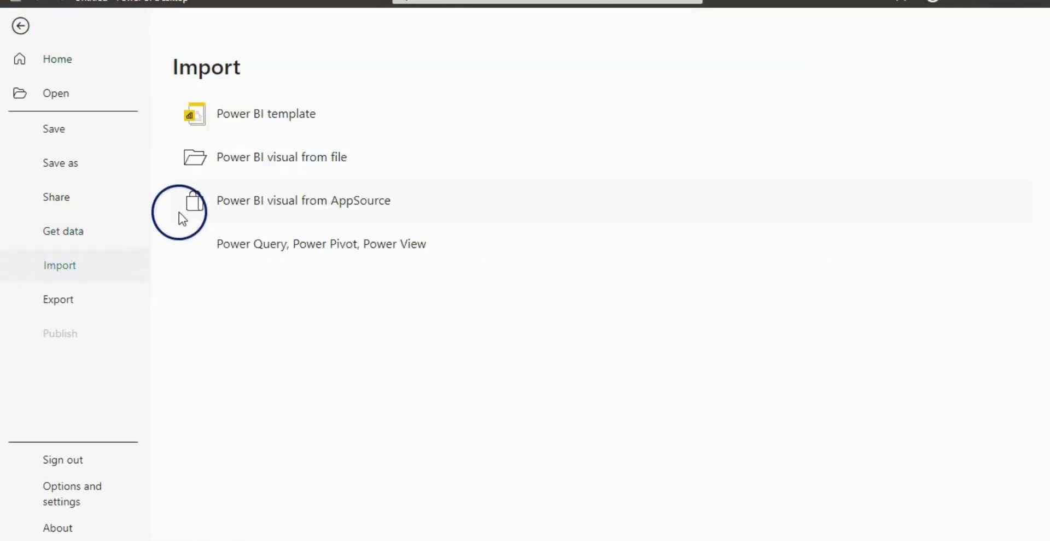
click(277, 117)
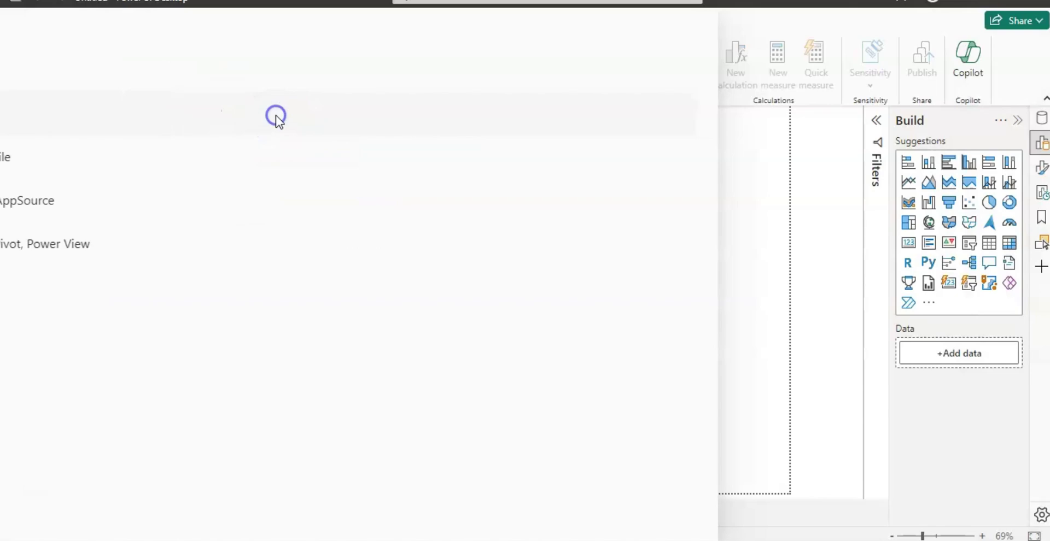
click(274, 107)
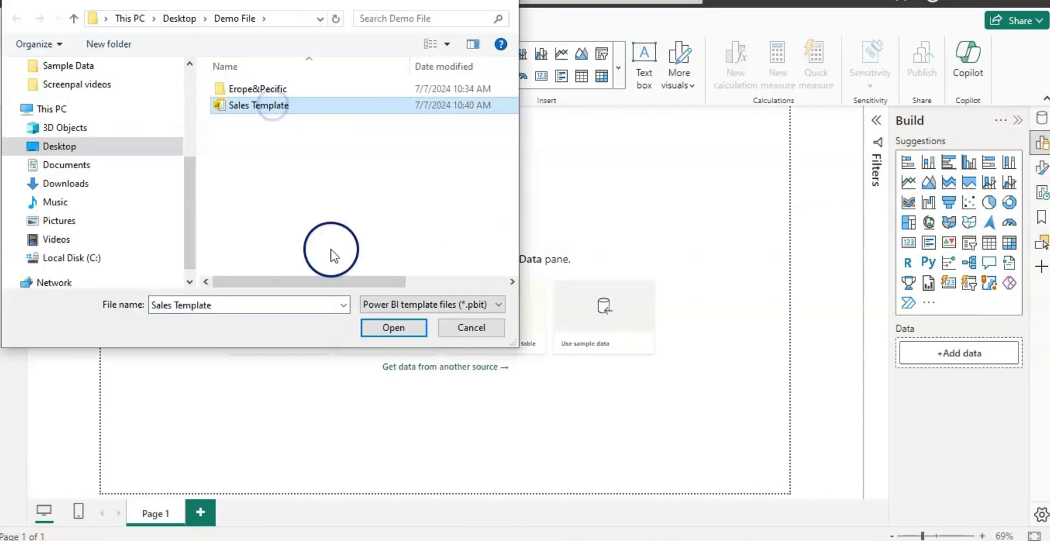
click(376, 327)
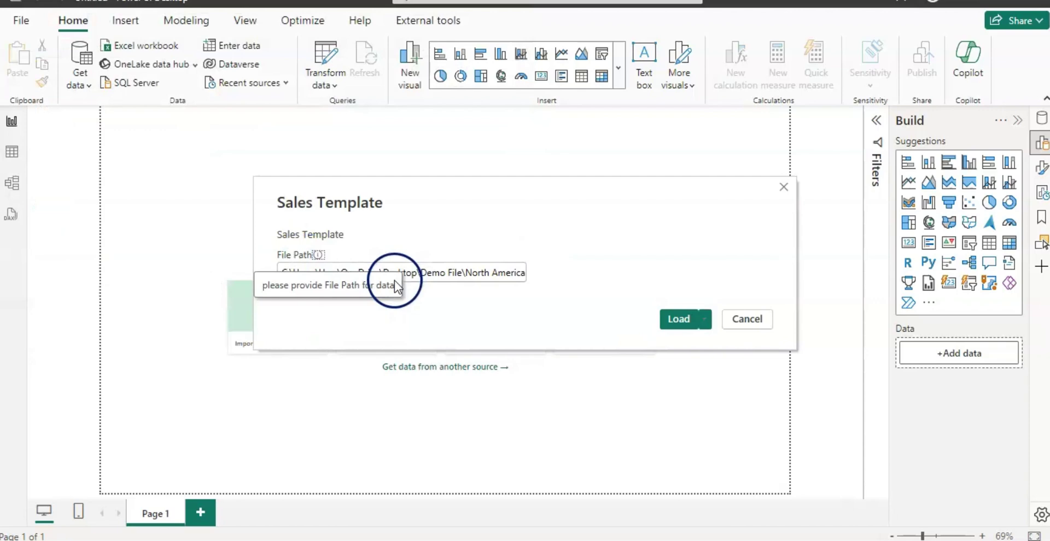
click(458, 277)
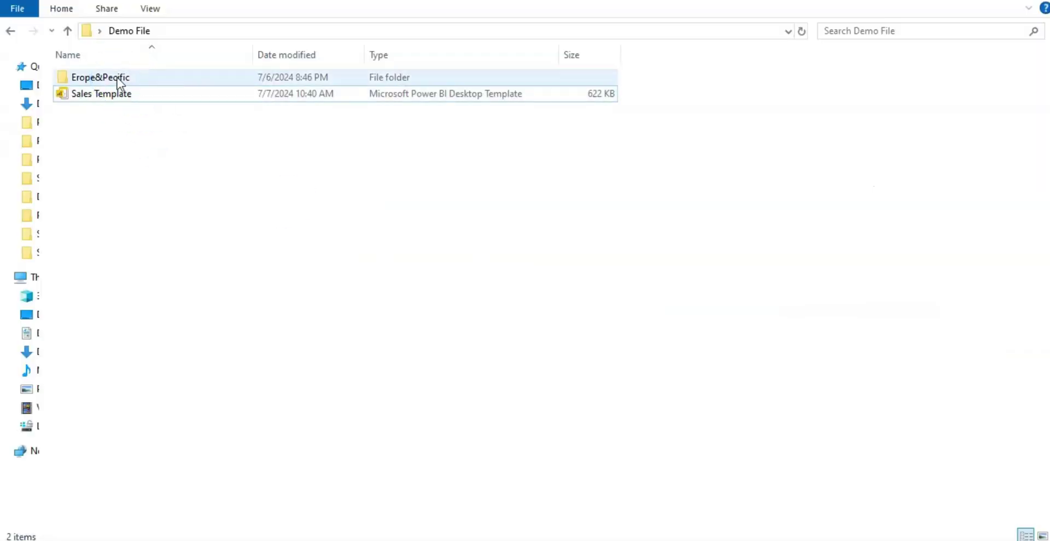
Step: Copy Europe Sales Data's full path from its Properties Security tab in Erope&Pecific
double_click(117, 77)
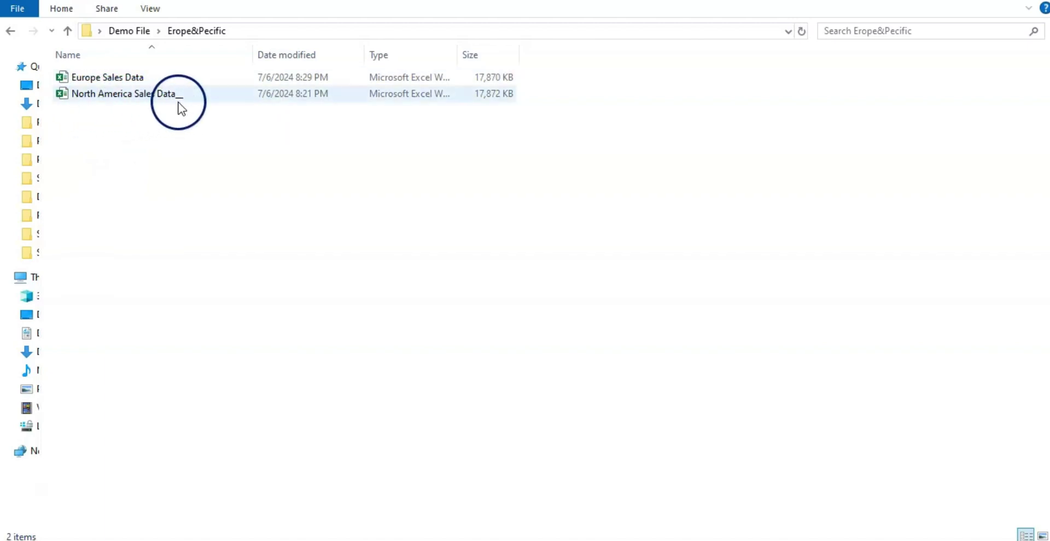
click(126, 81)
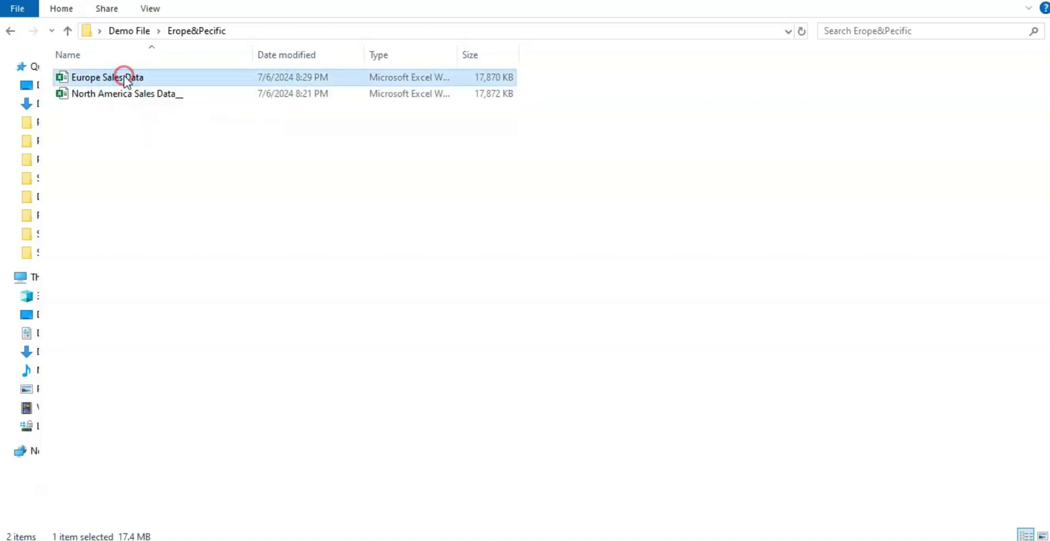
right_click(126, 81)
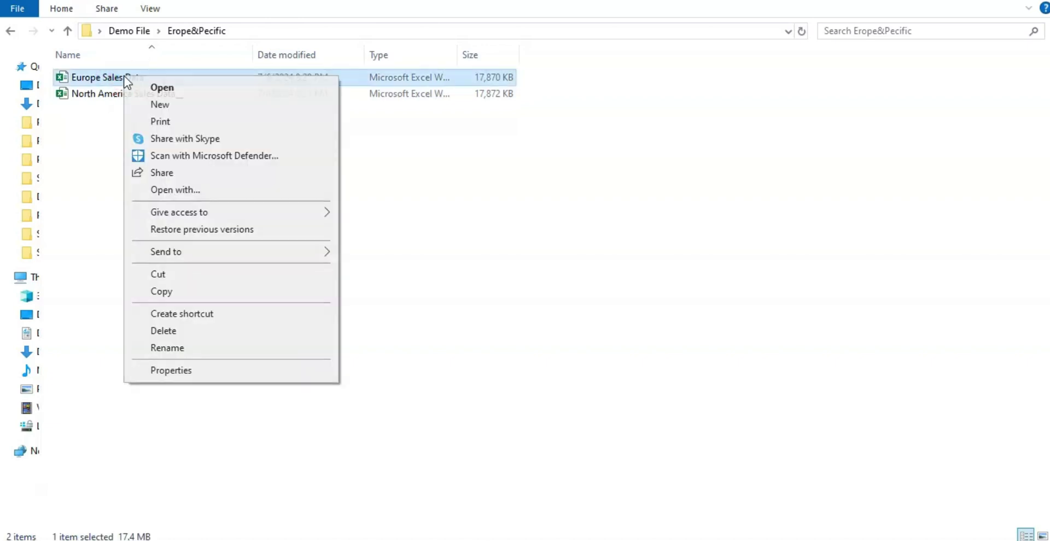
click(153, 371)
click(192, 114)
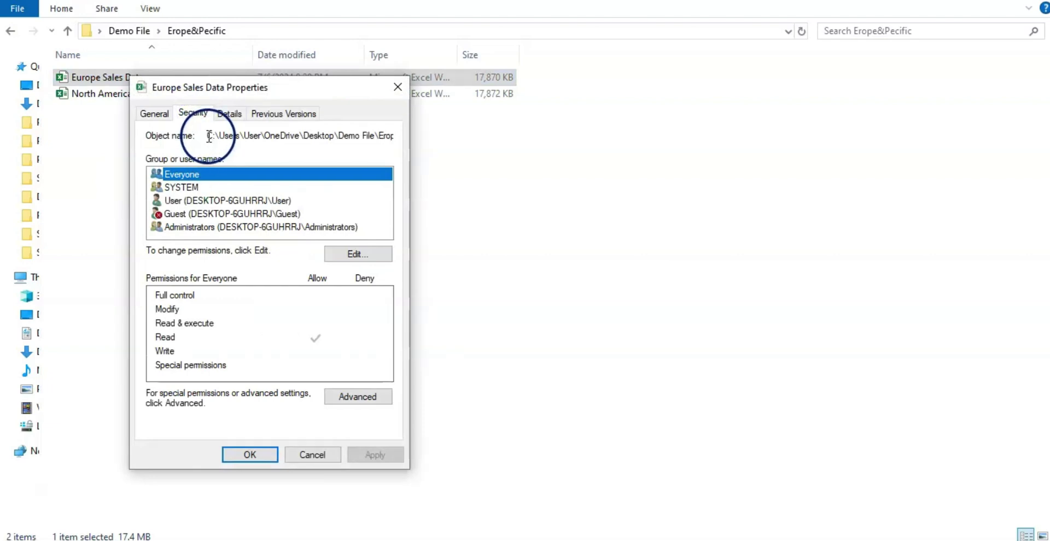
drag(208, 136, 403, 145)
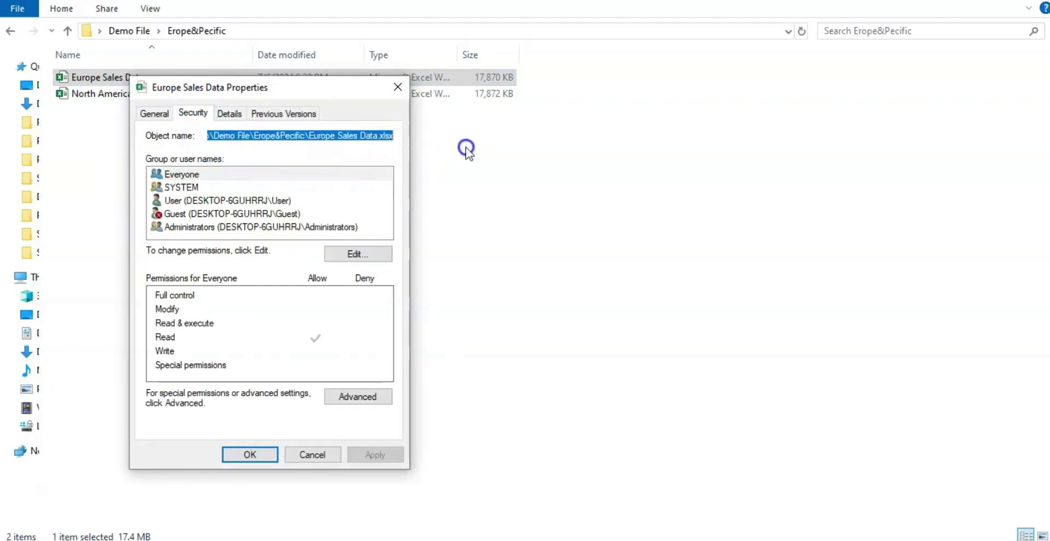
click(299, 453)
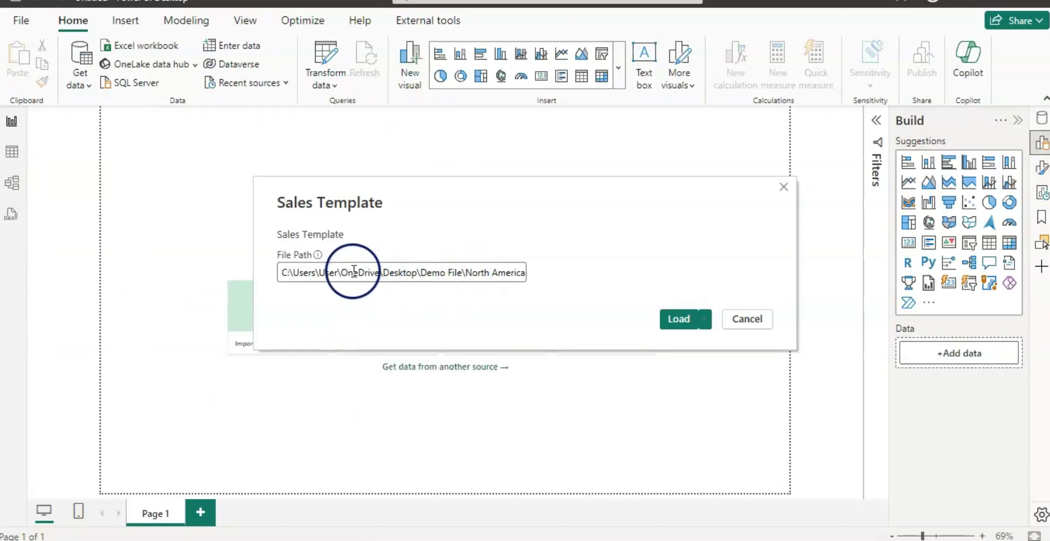
Step: Replace the North America File Path with the Erope&Pecific Europe Sales Data.xlsx path and load the template
click(290, 271)
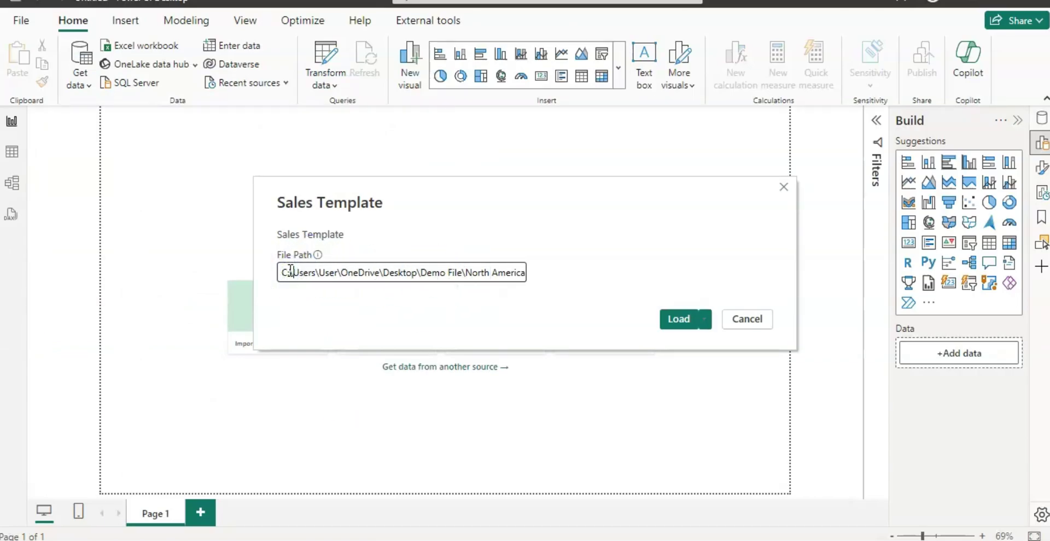
key(End)
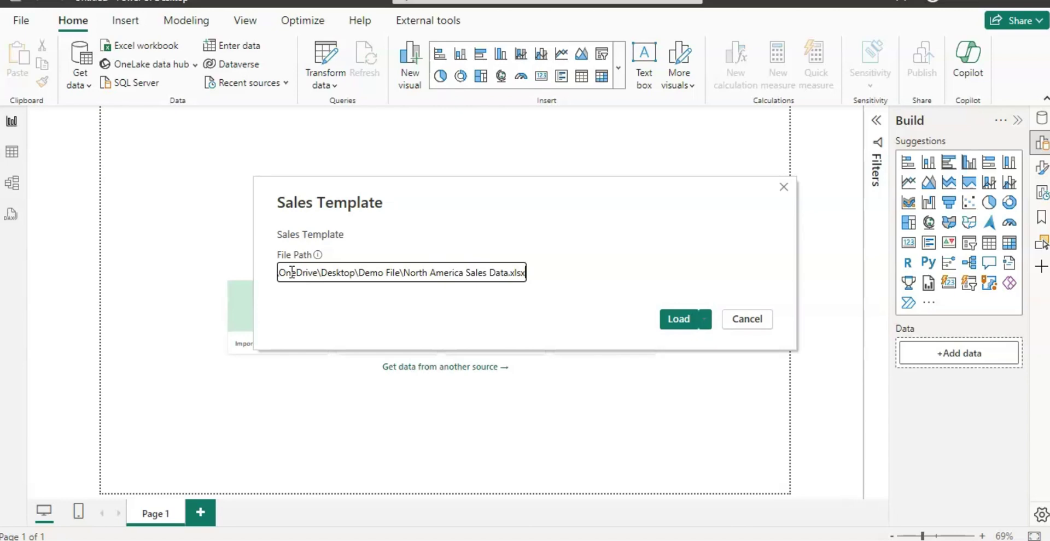
key(BackSpace)
key(BackSpace)
key(BackSpace)
key(BackSpace)
key(BackSpace)
key(BackSpace)
key(BackSpace)
key(BackSpace)
key(BackSpace)
key(BackSpace)
key(BackSpace)
key(BackSpace)
key(BackSpace)
key(BackSpace)
key(BackSpace)
key(BackSpace)
key(BackSpace)
key(BackSpace)
key(BackSpace)
key(BackSpace)
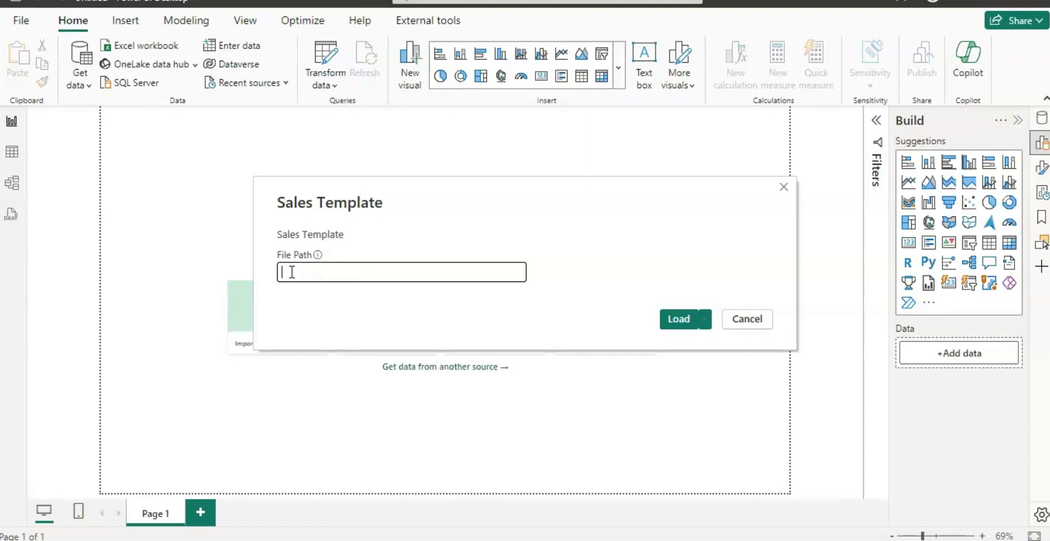
key(ctrl+v)
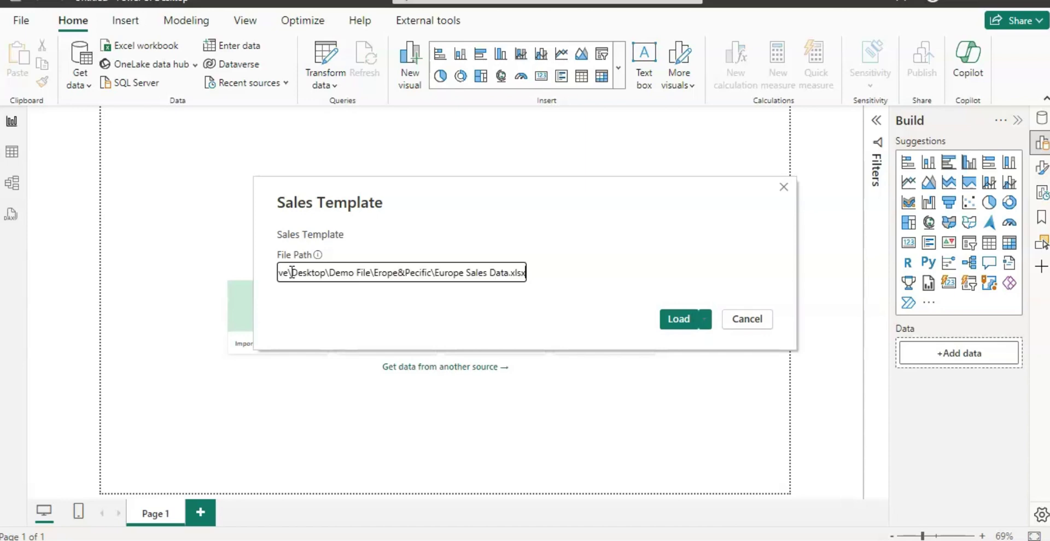
click(413, 277)
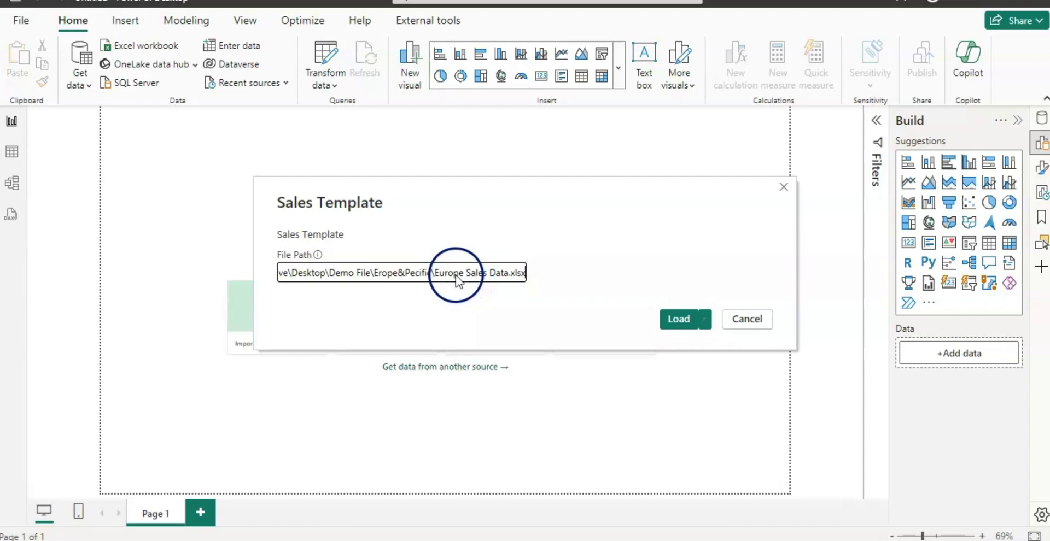
click(678, 319)
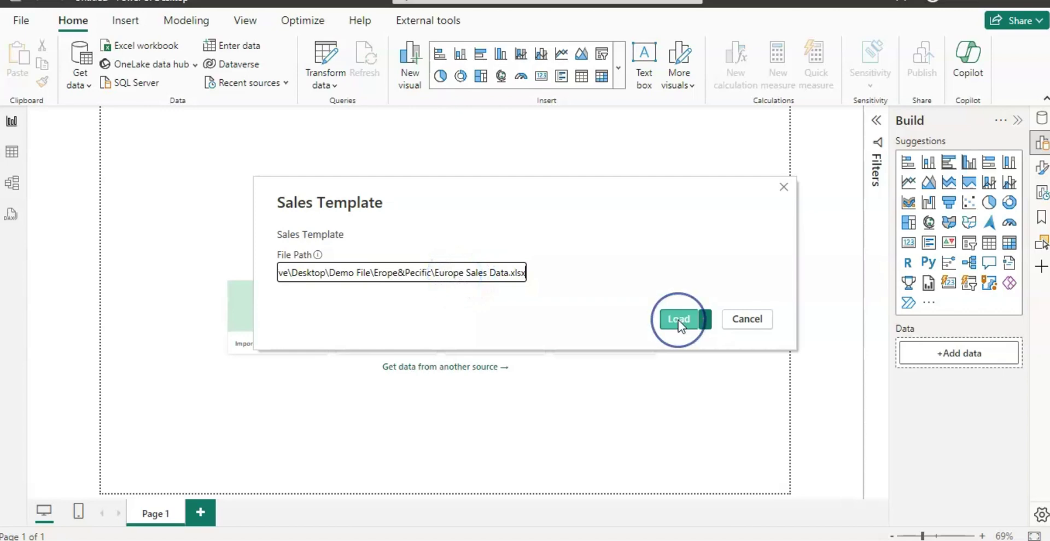